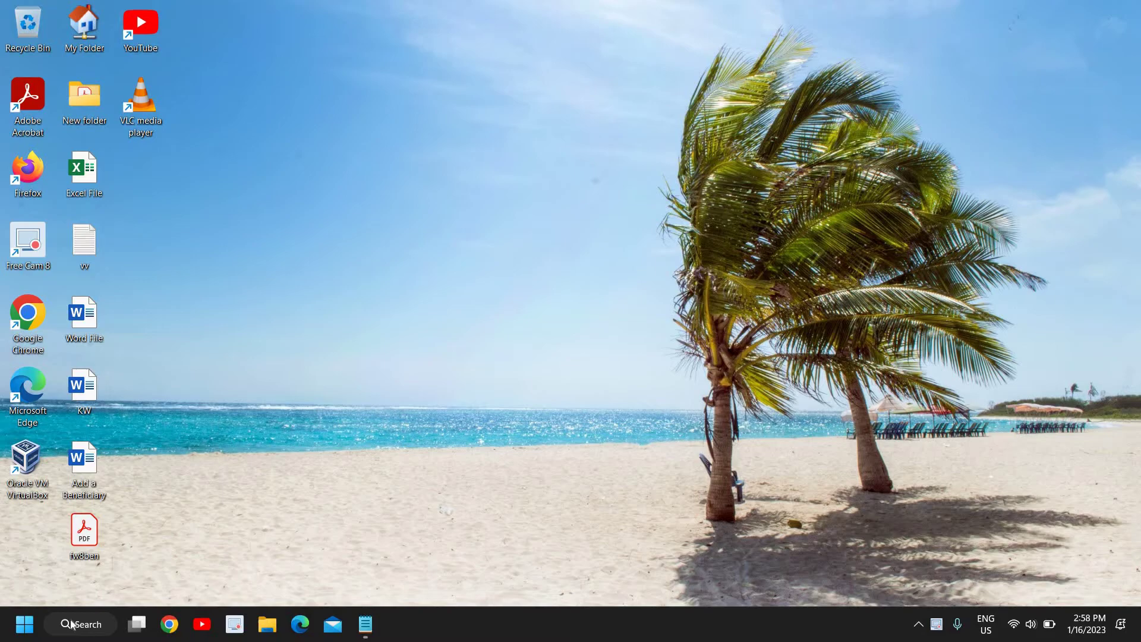
# Open Windows Settings from the Win+X quick-link menu on the System page
pyautogui.rightClick(23, 631)
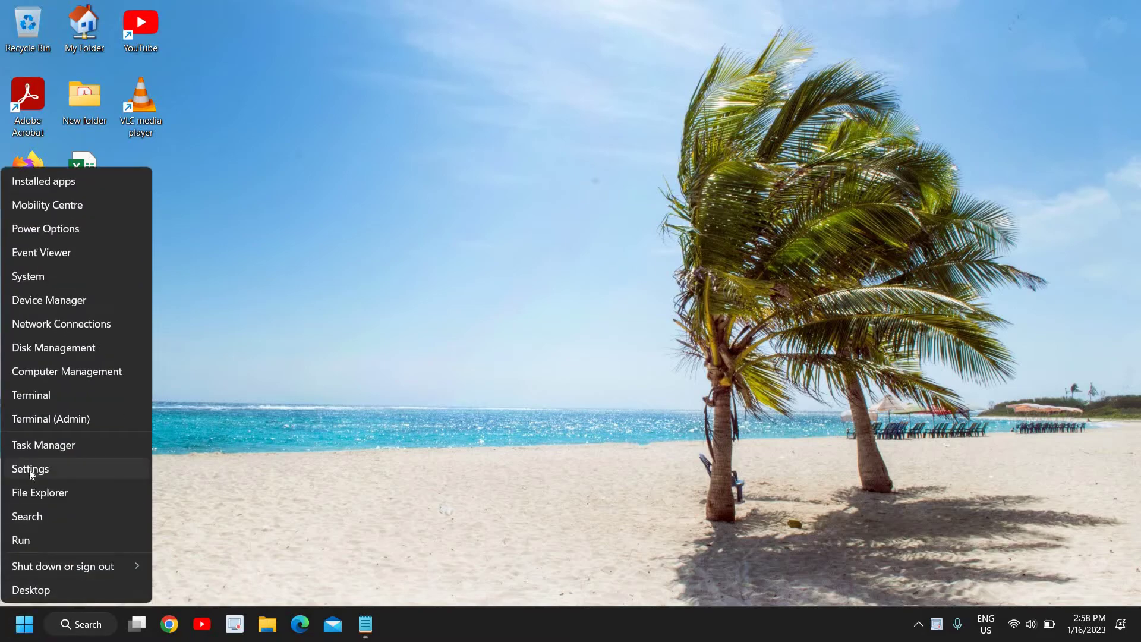
pyautogui.click(31, 468)
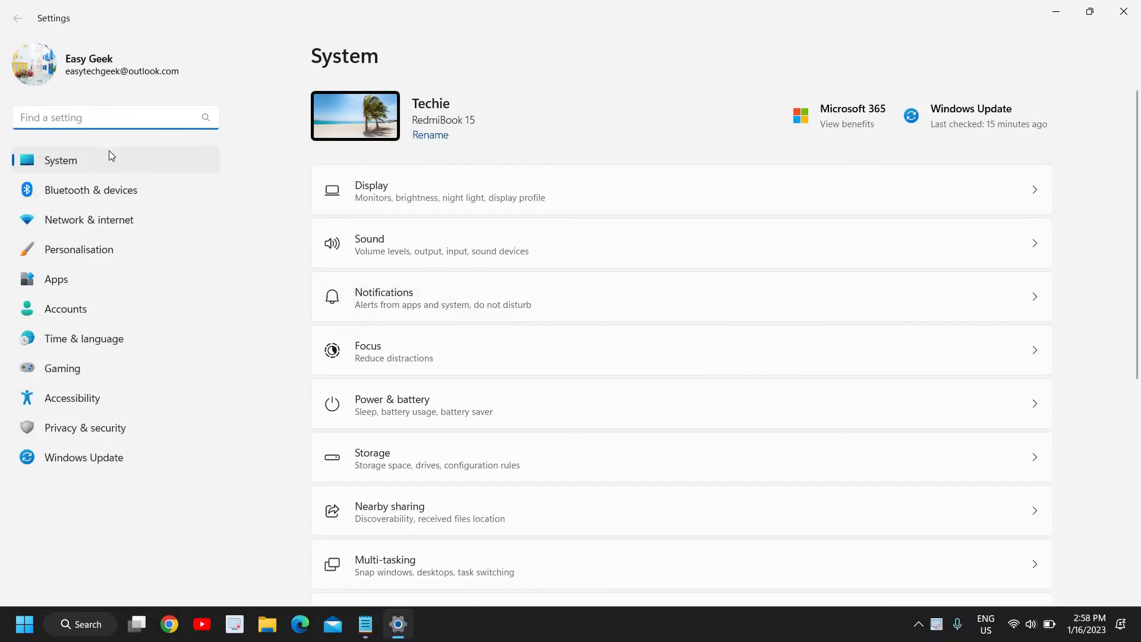
pyautogui.click(65, 163)
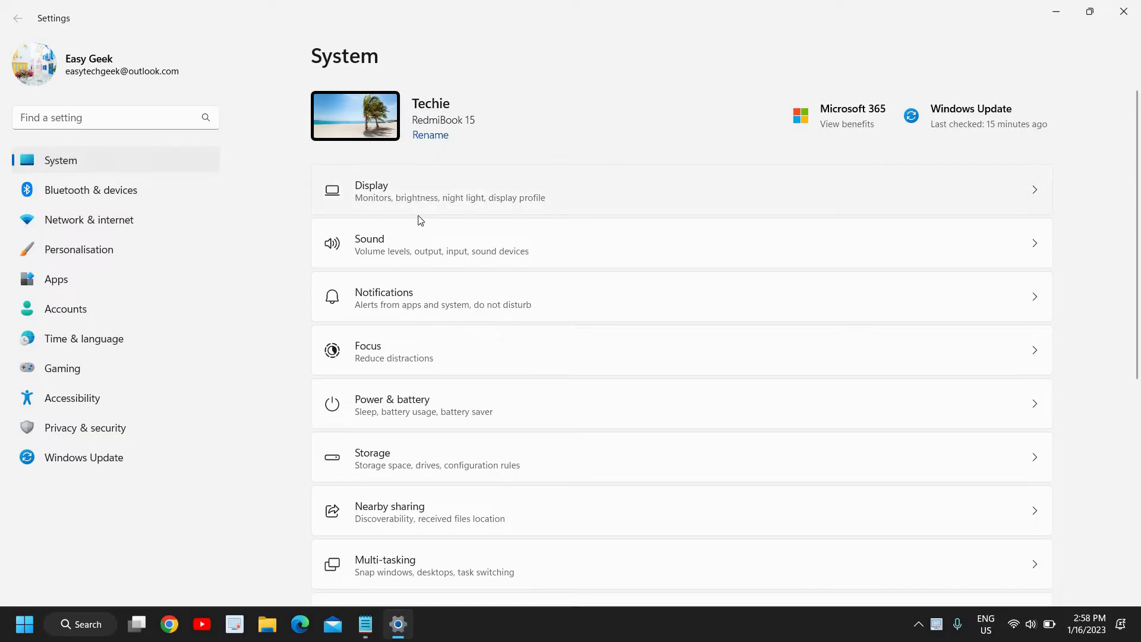
# Check the Display scale (125%) and resolution (1920 × 1080) options, leaving both unchanged
pyautogui.click(470, 195)
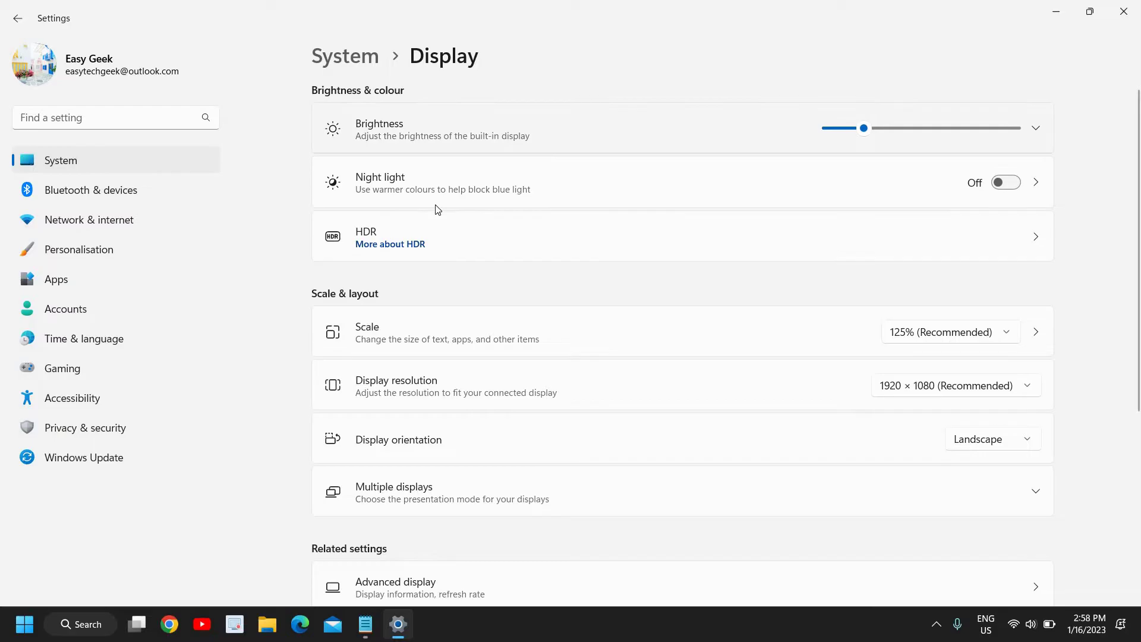
pyautogui.scroll(-2, 766, 324)
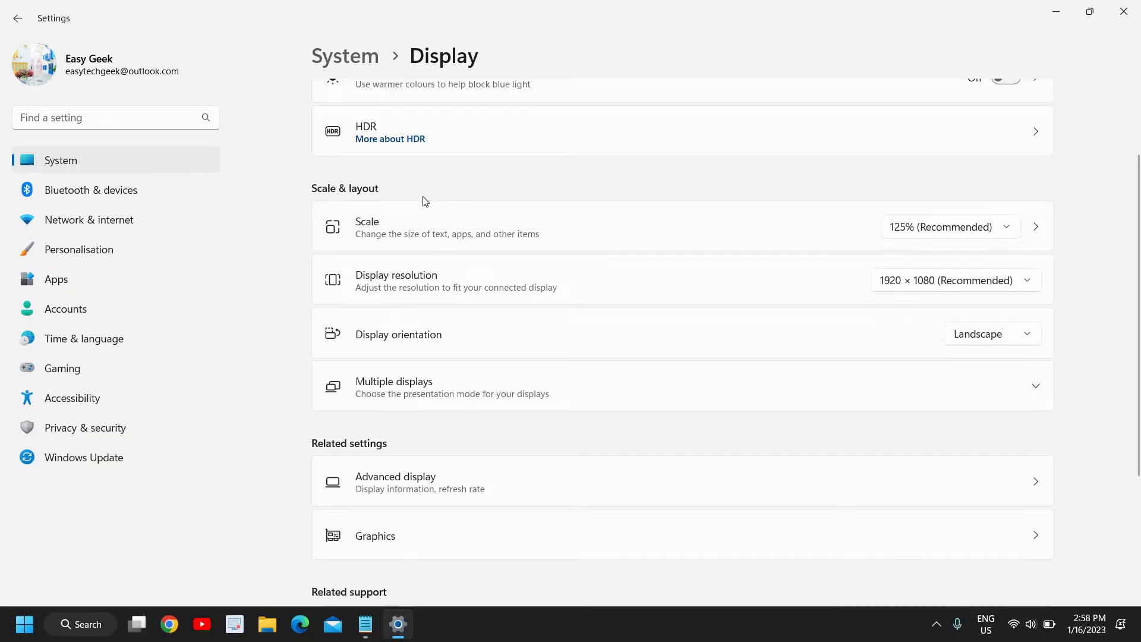
pyautogui.click(990, 235)
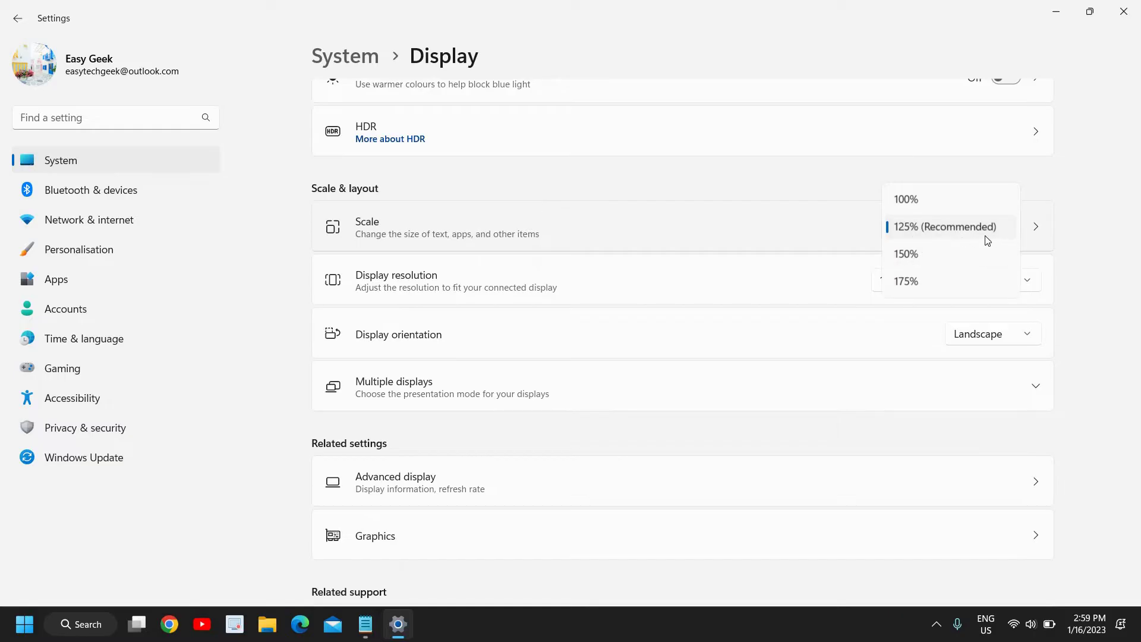
pyautogui.click(836, 222)
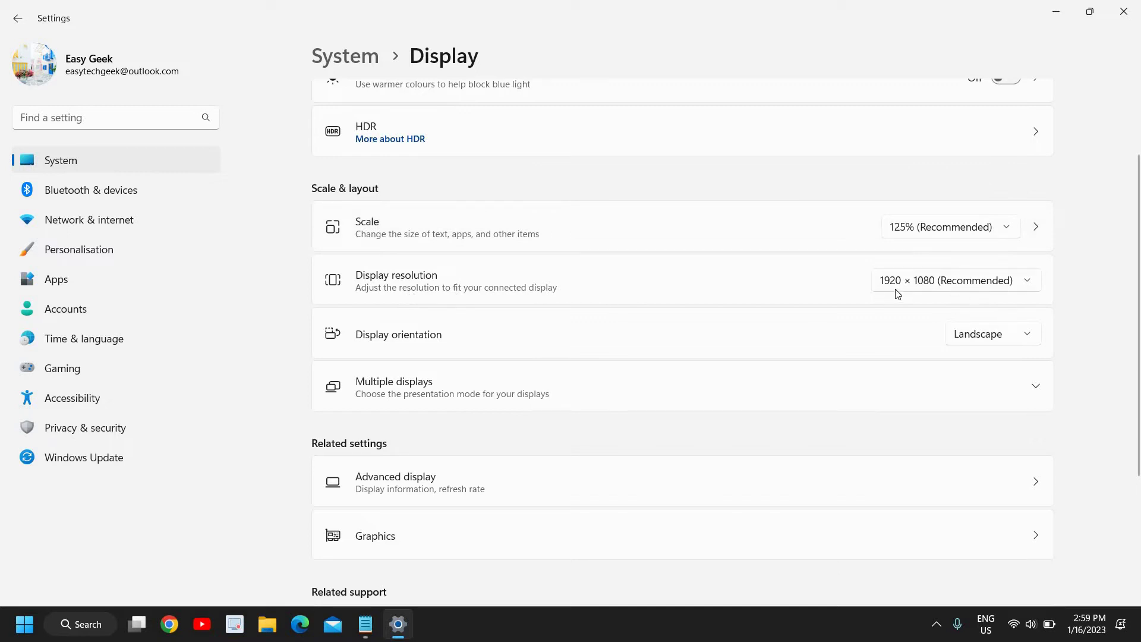
pyautogui.click(966, 286)
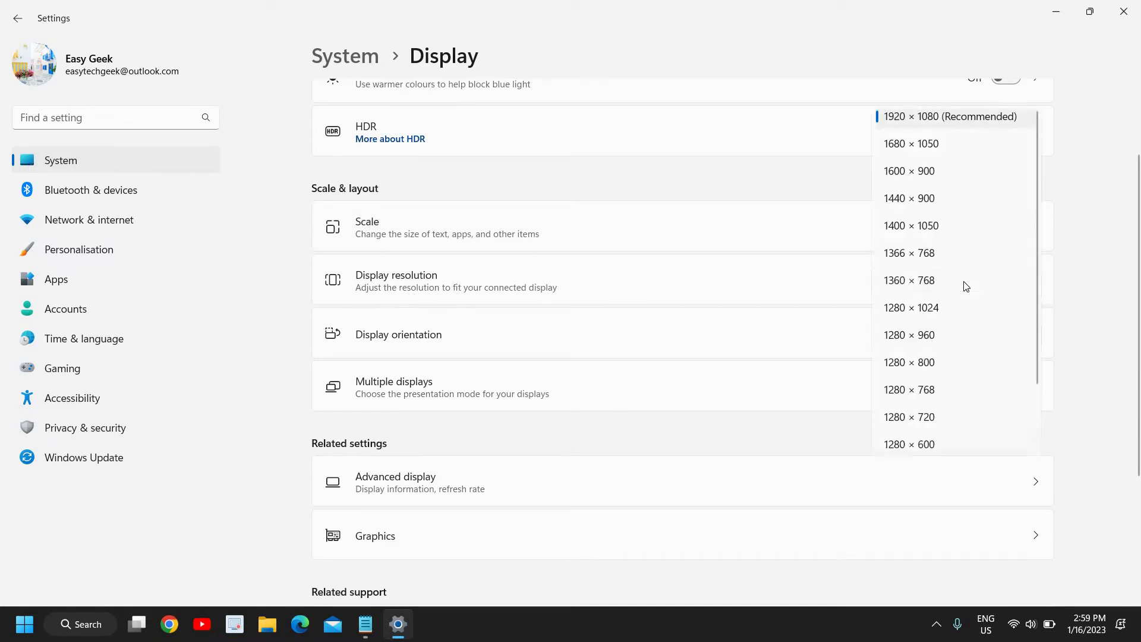
pyautogui.click(778, 257)
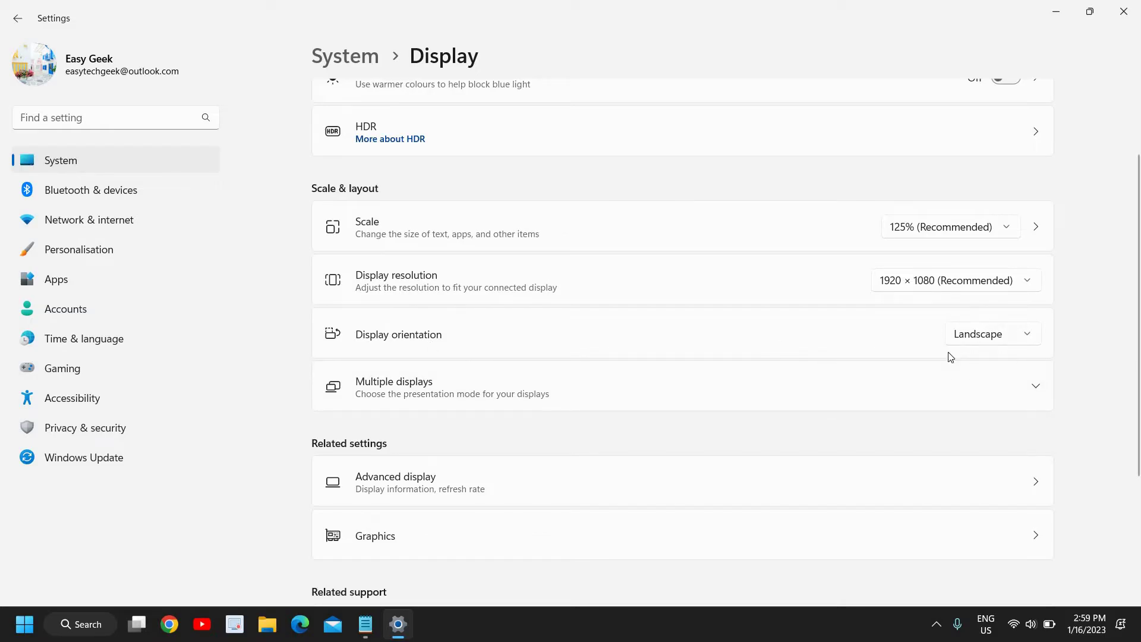
pyautogui.scroll(-2, 550, 407)
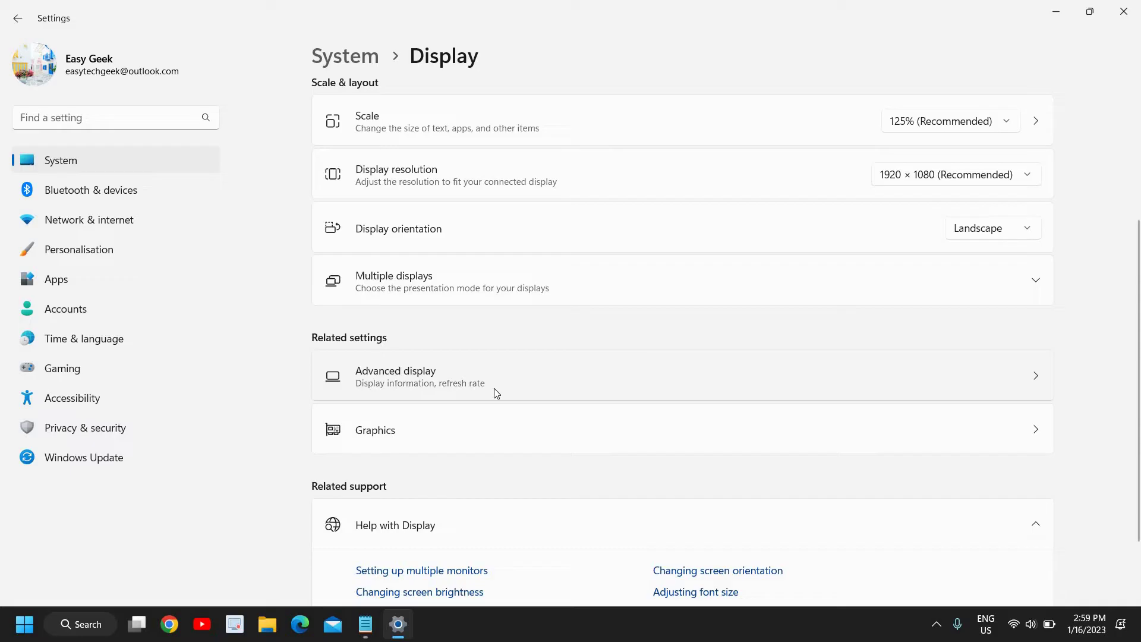
# Open Advanced display and view the display adapter properties, closing them without changes
pyautogui.click(415, 383)
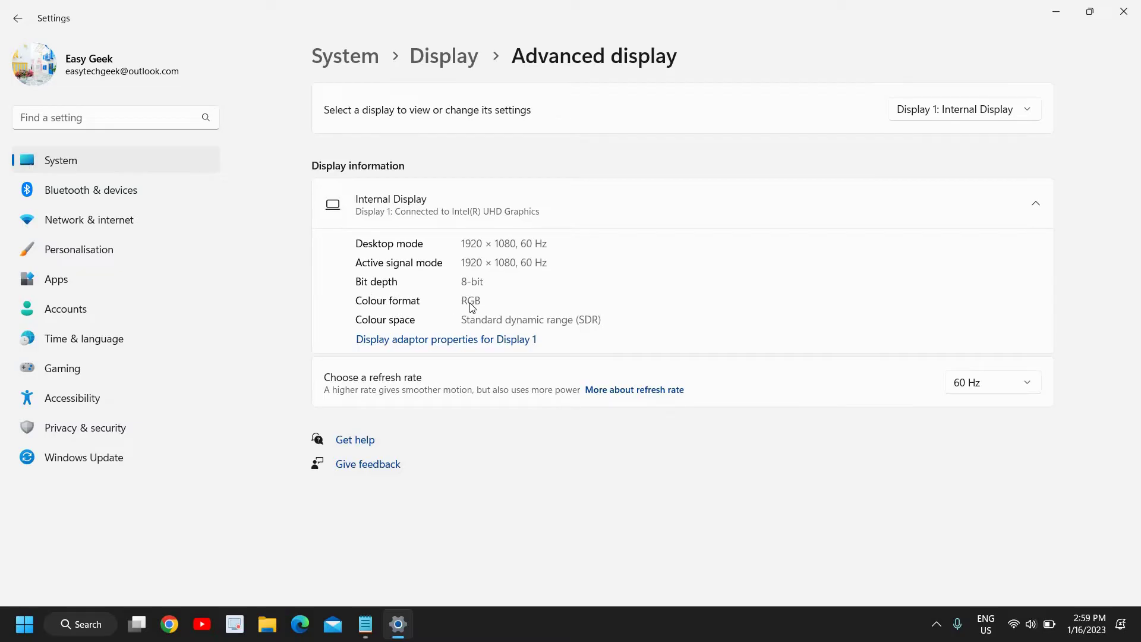
pyautogui.click(397, 342)
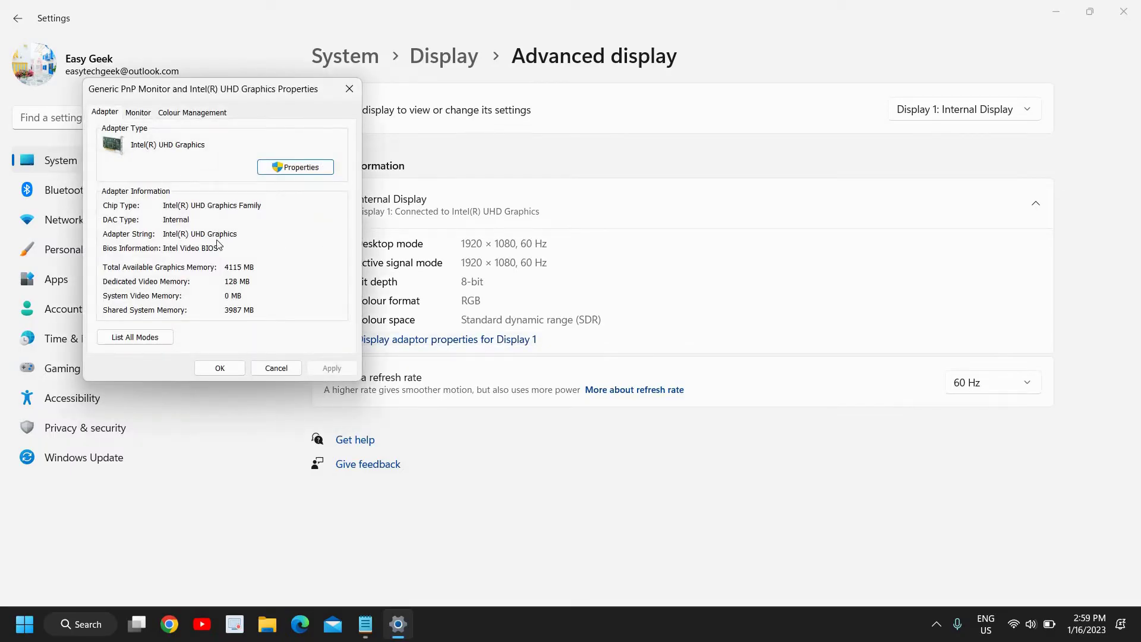
pyautogui.click(283, 369)
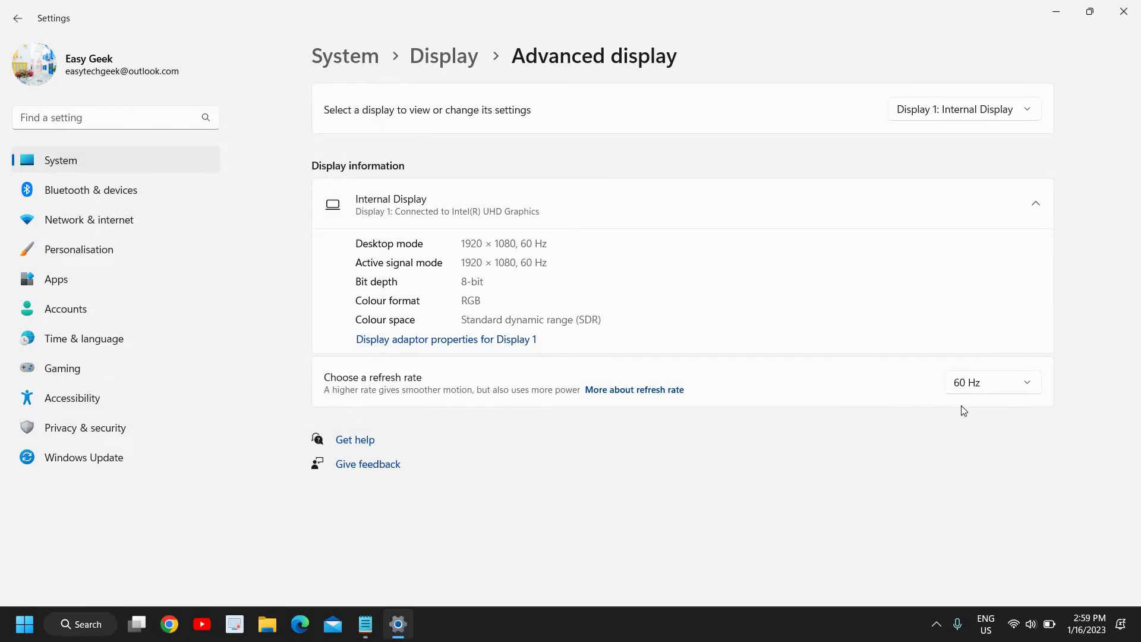
# Check the refresh rate choices twice, keeping 60 Hz
pyautogui.click(989, 385)
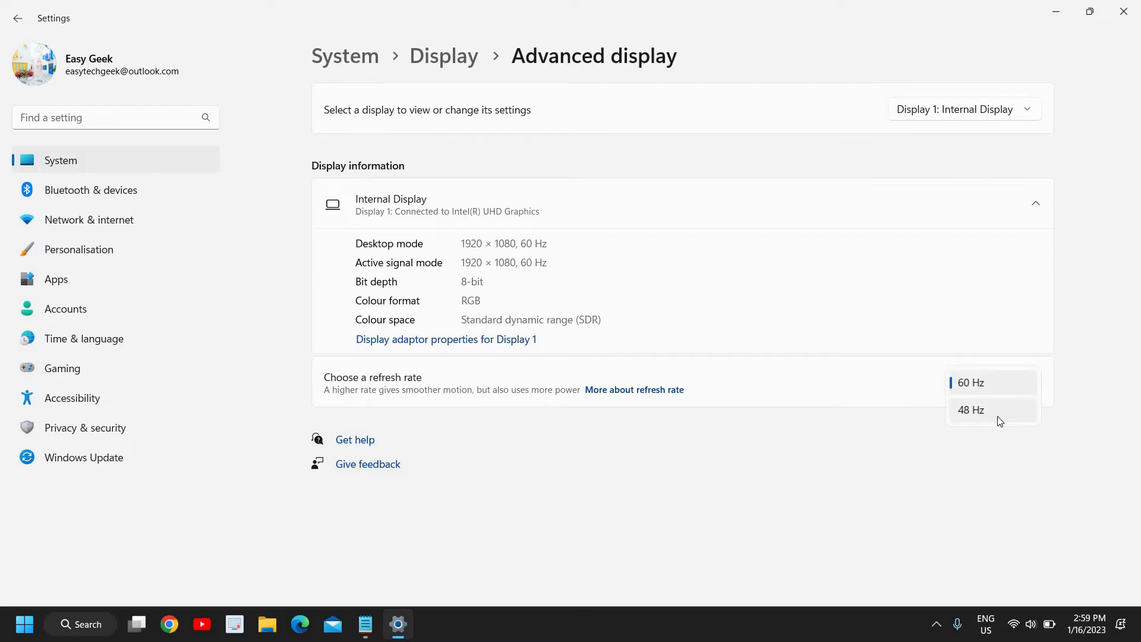
pyautogui.click(850, 380)
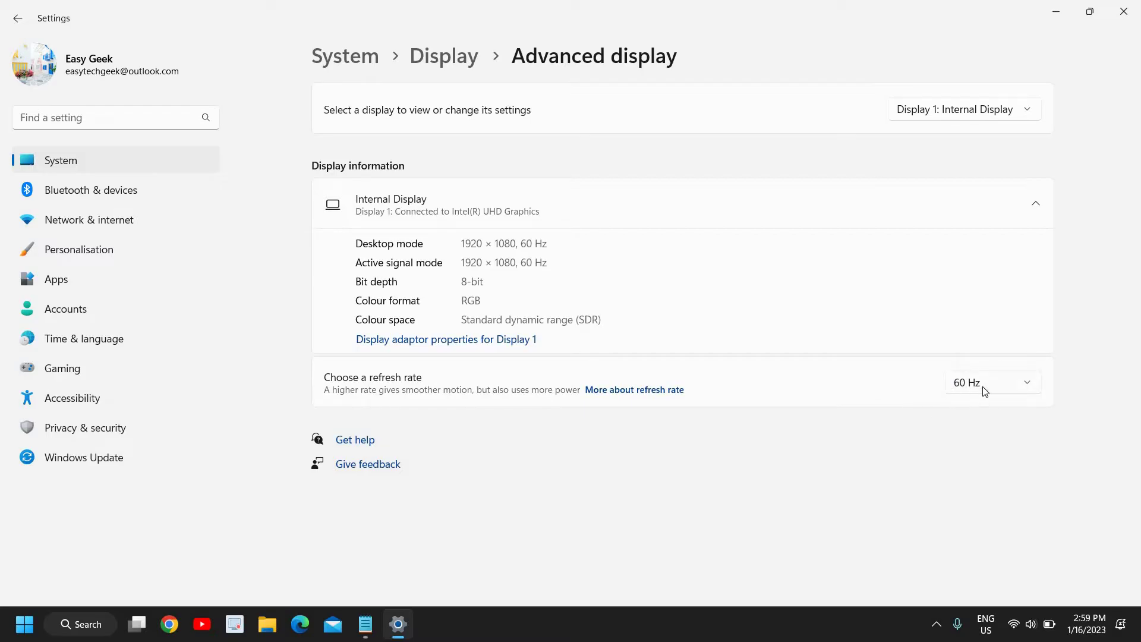
pyautogui.click(982, 386)
pyautogui.click(841, 390)
# Close Settings, open Device Manager, and expand Display adaptors to select Intel(R) UHD Graphics
pyautogui.click(1132, 21)
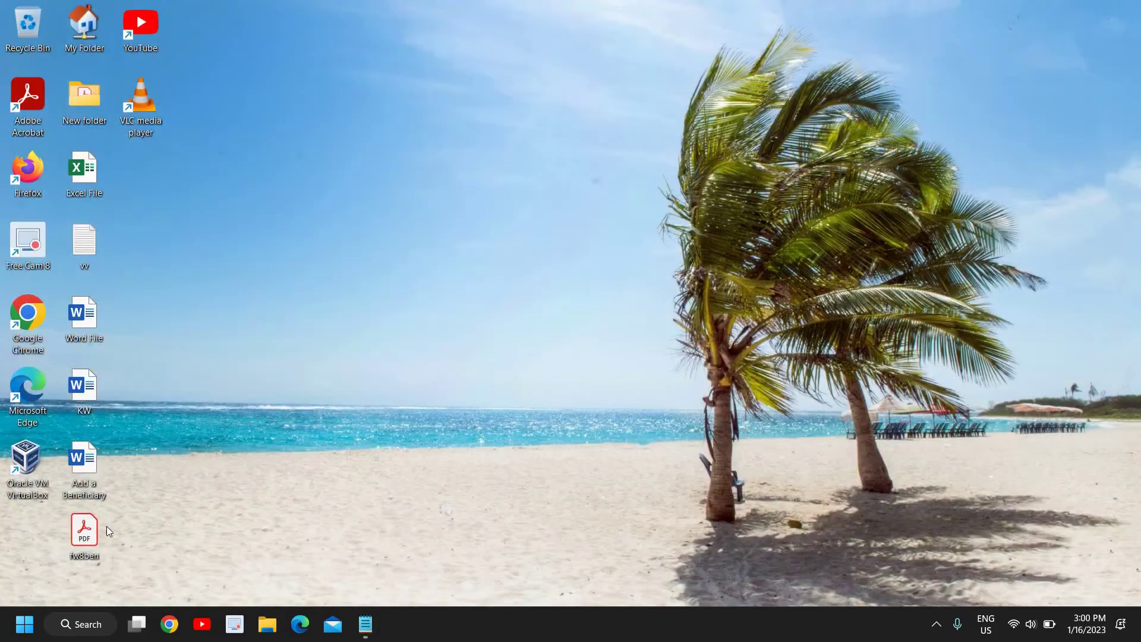
pyautogui.rightClick(23, 624)
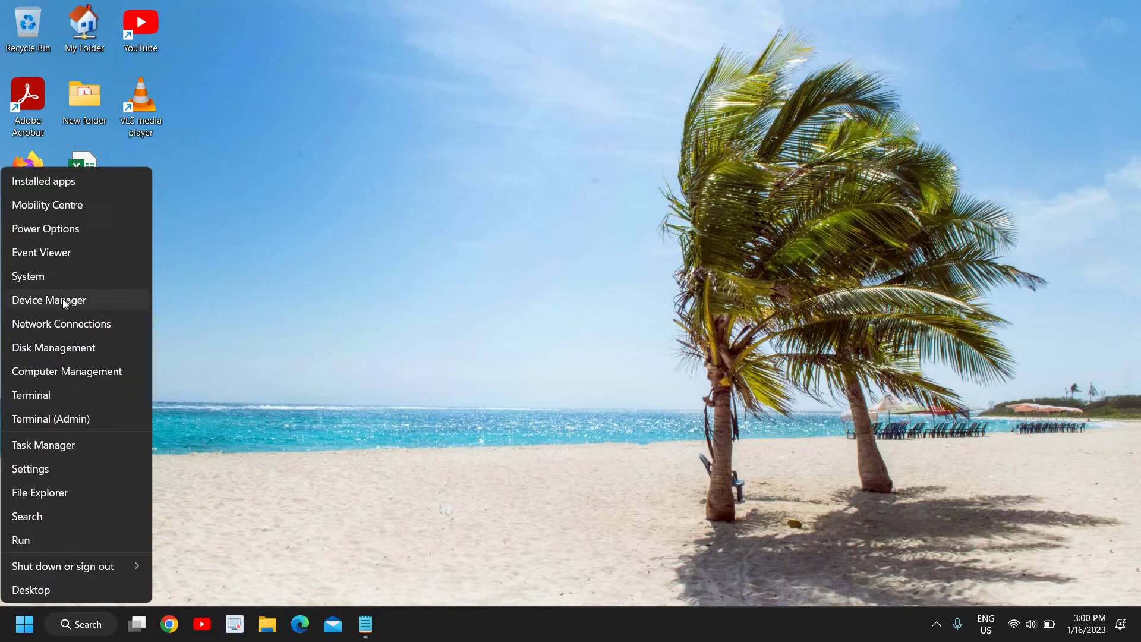
pyautogui.click(39, 300)
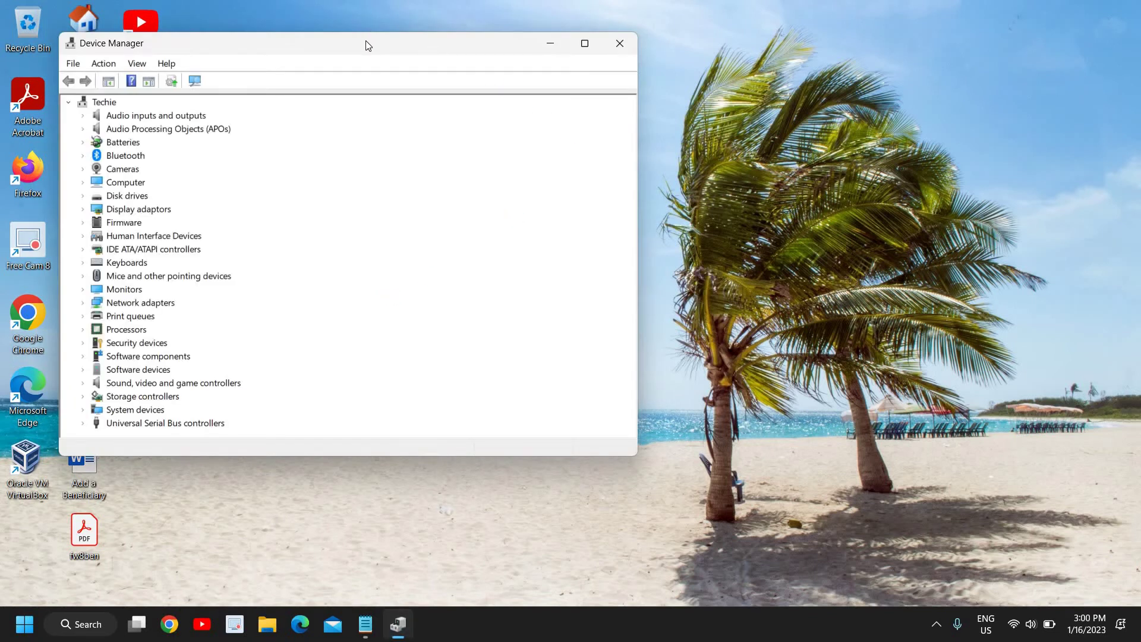
pyautogui.moveTo(364, 44); pyautogui.dragTo(530, 53)
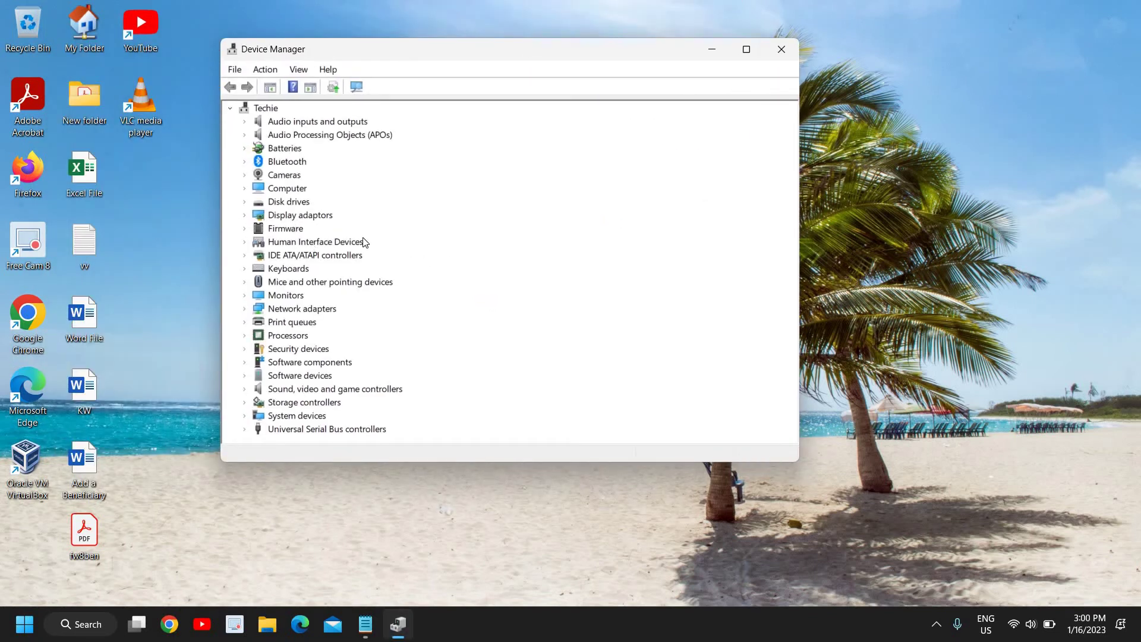
pyautogui.click(245, 215)
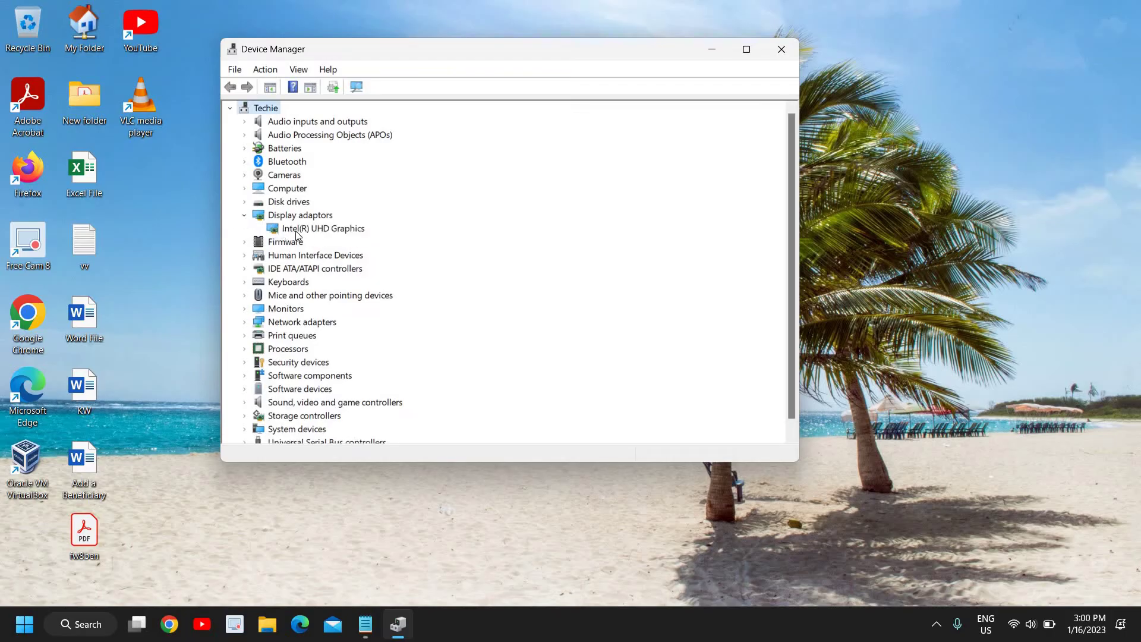
pyautogui.click(296, 229)
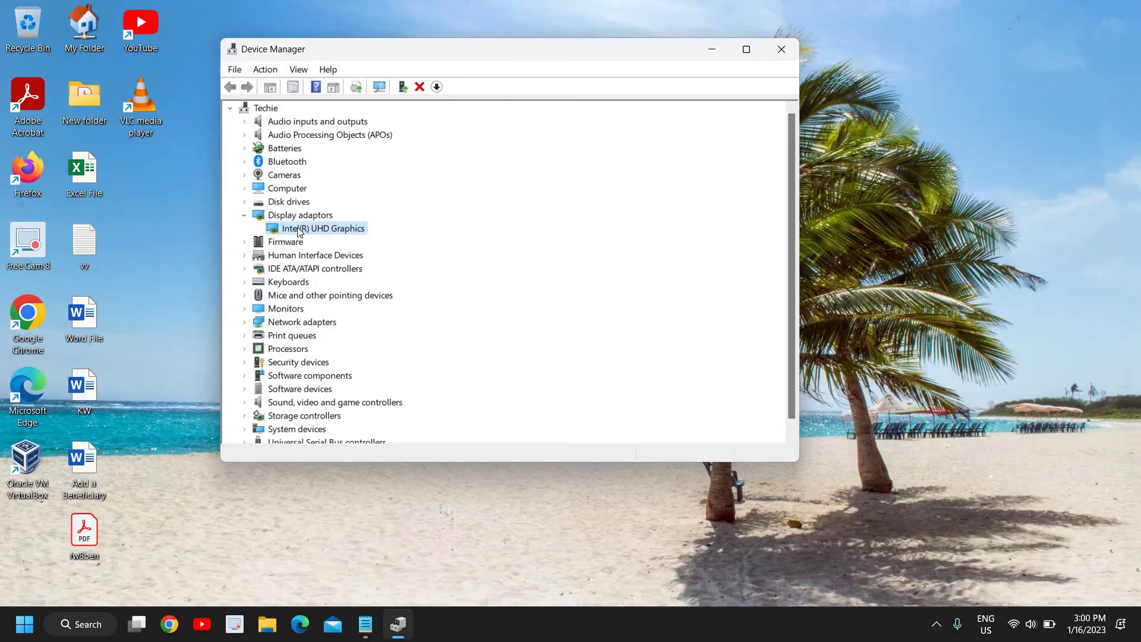
# Show the Intel(R) UHD Graphics Driver tab: Intel Corporation, version 31.0.101.3959, dated 12/3/2022
pyautogui.rightClick(299, 232)
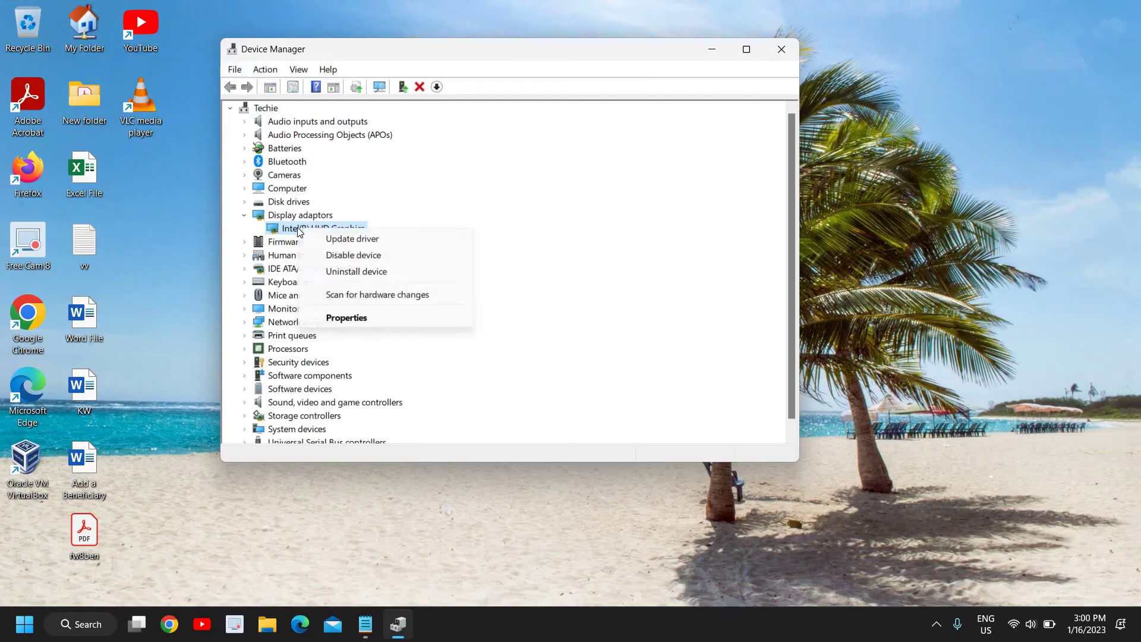
pyautogui.click(332, 319)
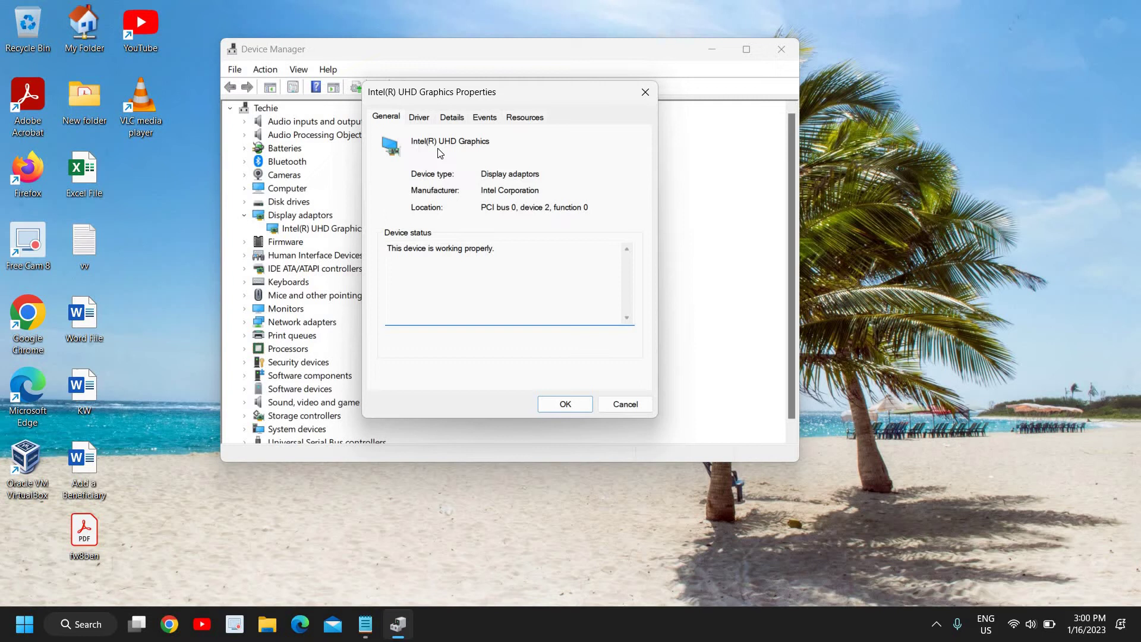
pyautogui.click(426, 119)
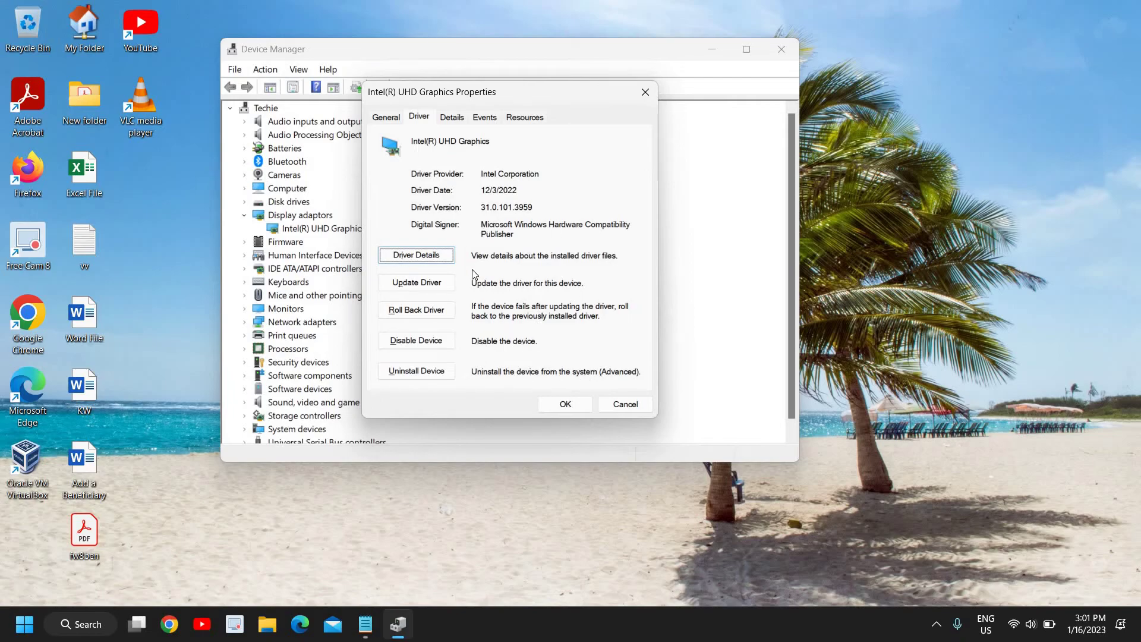
# Let Windows automatically install the Intel(R) UHD Graphics driver version 30.0.101.1338 dated 1/20/2022
pyautogui.click(421, 284)
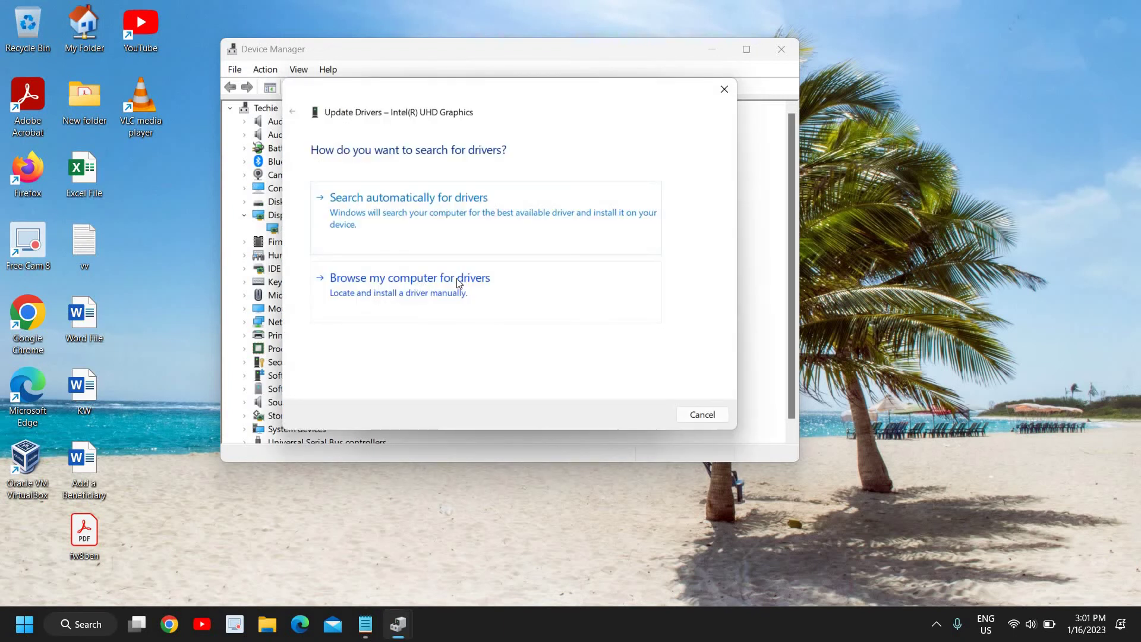
pyautogui.click(443, 219)
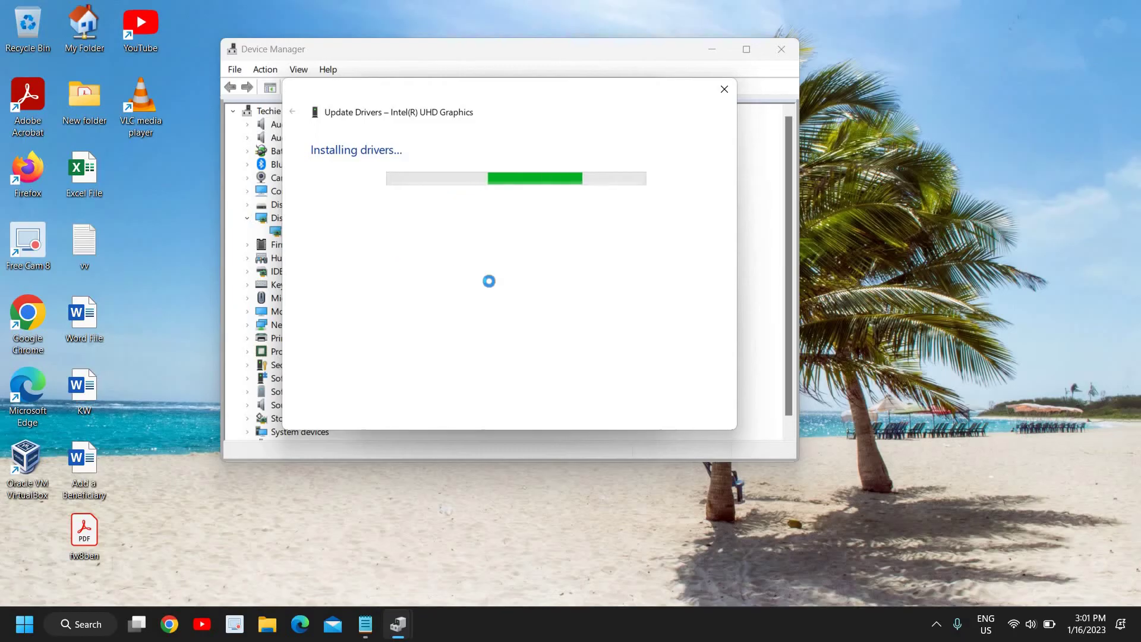
pyautogui.moveTo(510, 98); pyautogui.dragTo(770, 176)
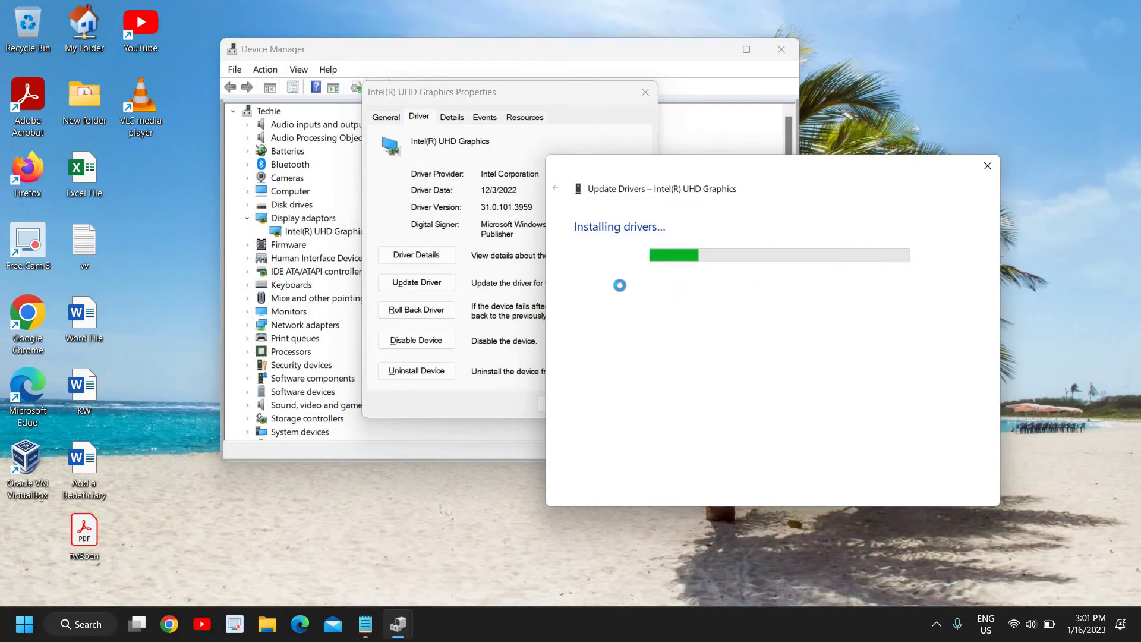
pyautogui.moveTo(635, 178); pyautogui.dragTo(466, 184)
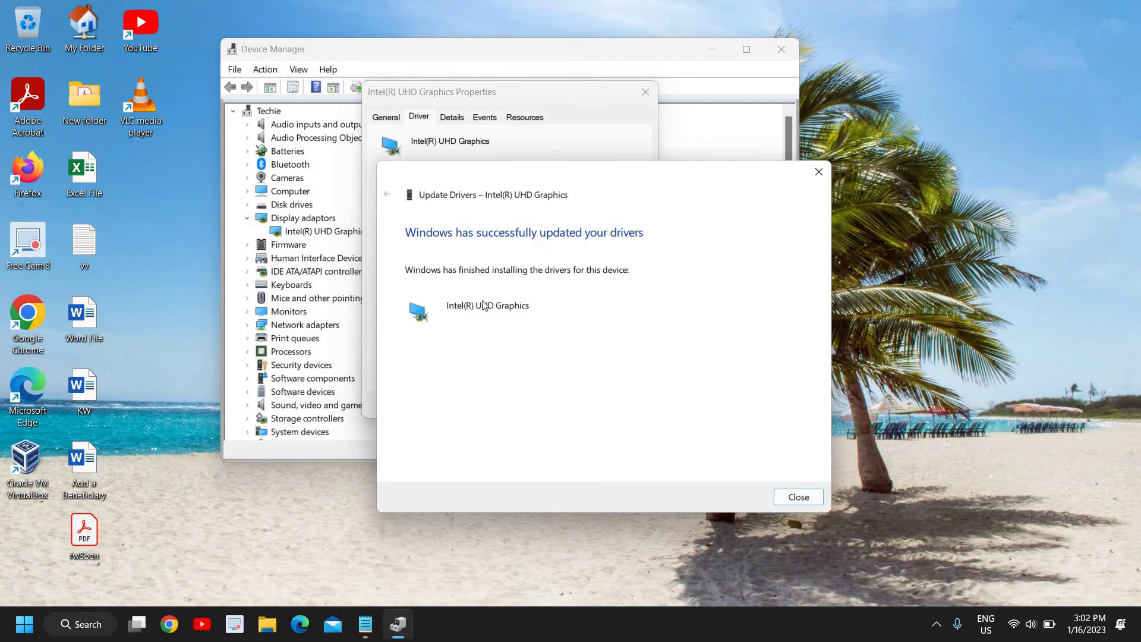
# Close the finished update and properties windows, then start and cancel another driver update
pyautogui.click(798, 497)
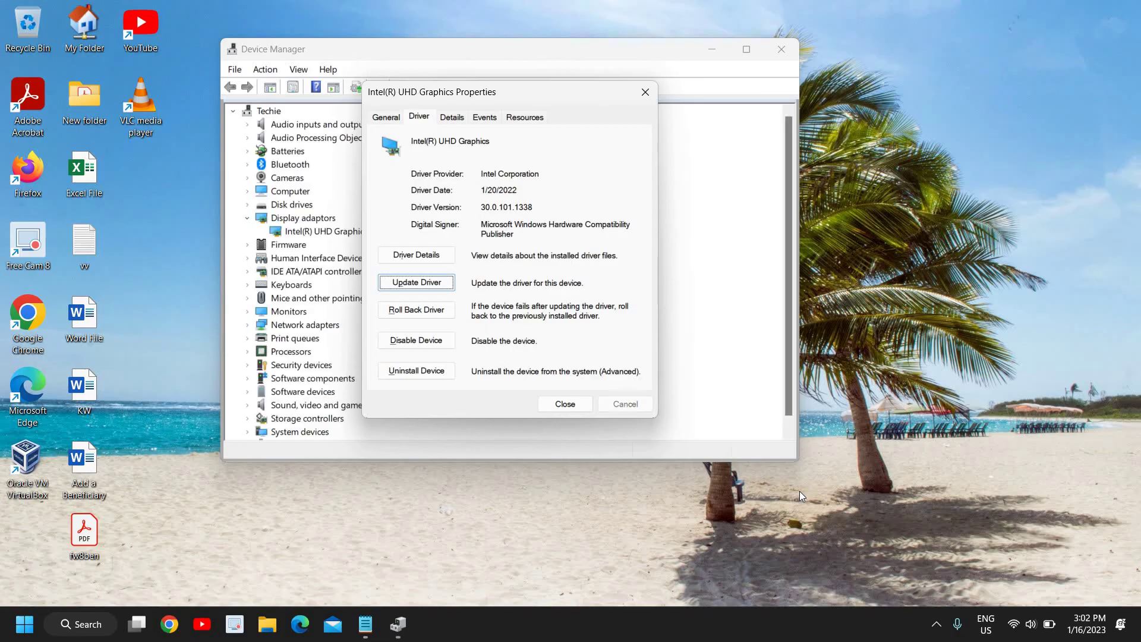
pyautogui.click(564, 404)
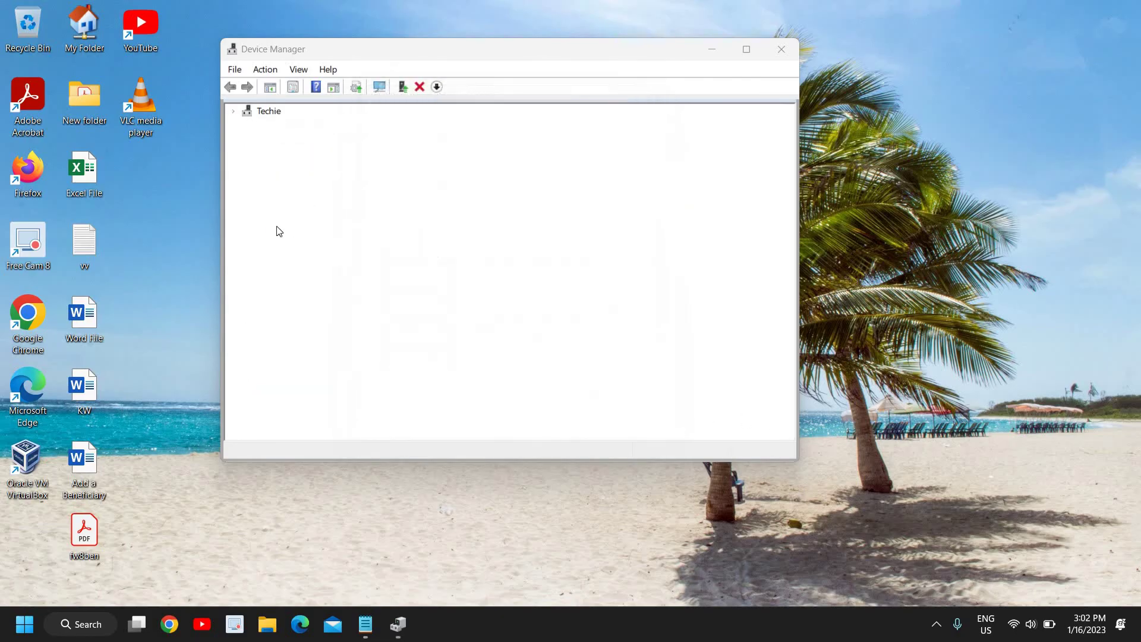
pyautogui.rightClick(304, 236)
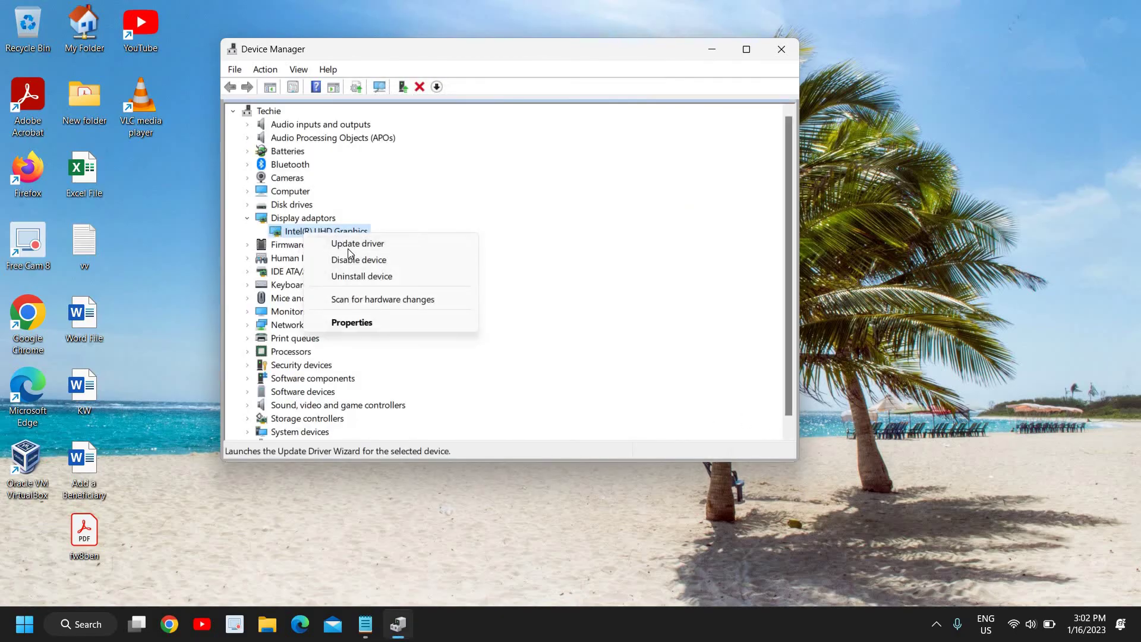
pyautogui.click(356, 245)
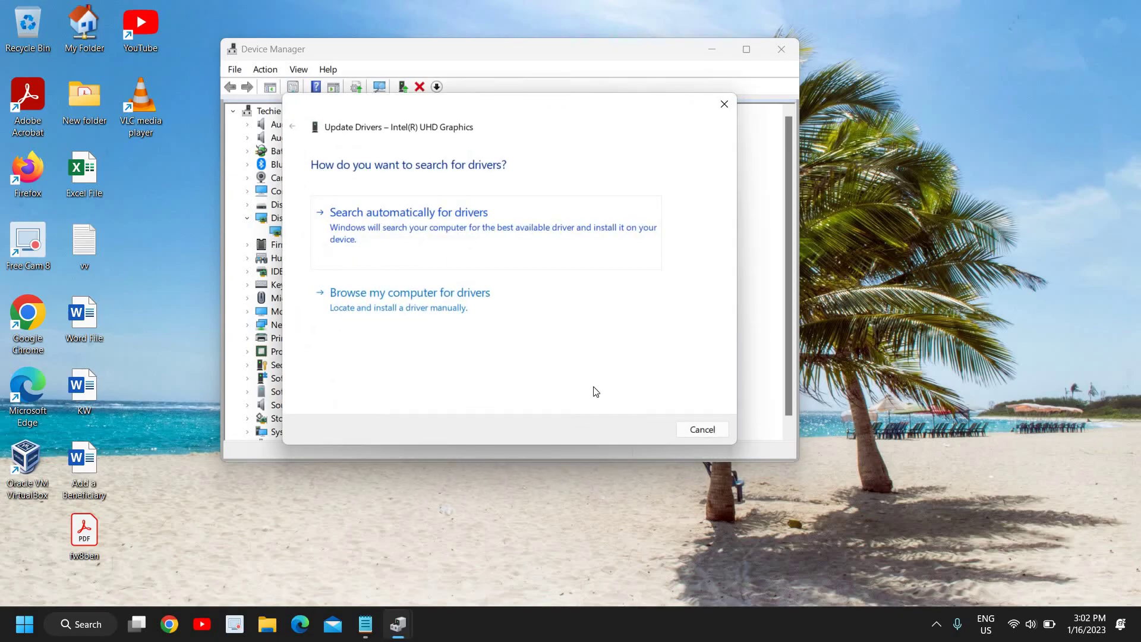
pyautogui.click(683, 435)
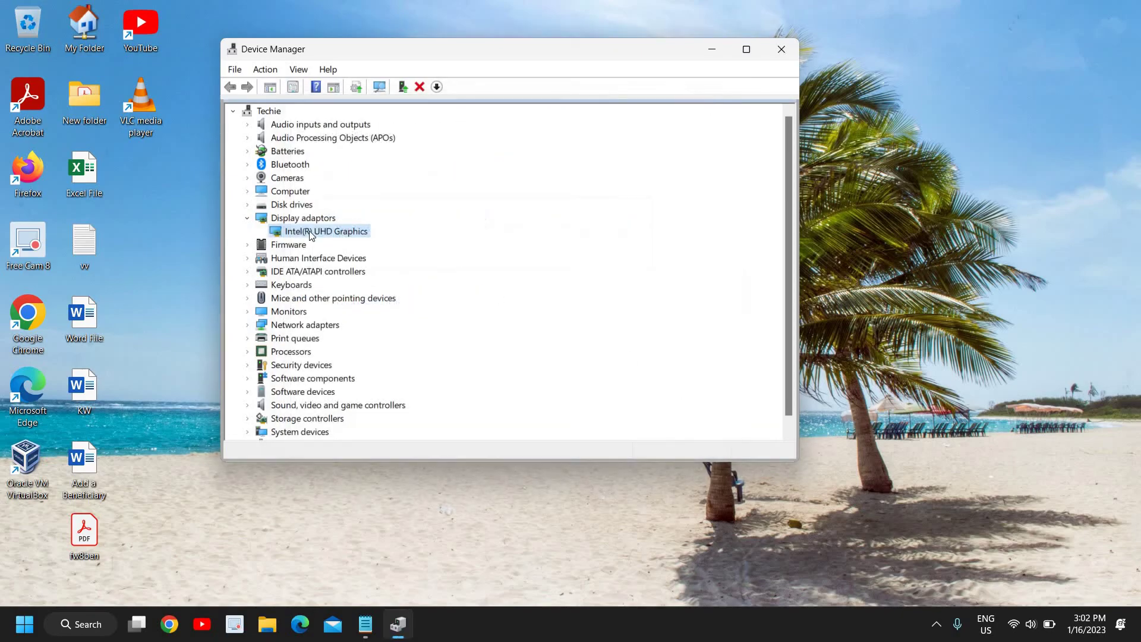
# Recheck the adapter's driver details on its Properties Driver tab, then close it
pyautogui.rightClick(310, 233)
pyautogui.click(350, 319)
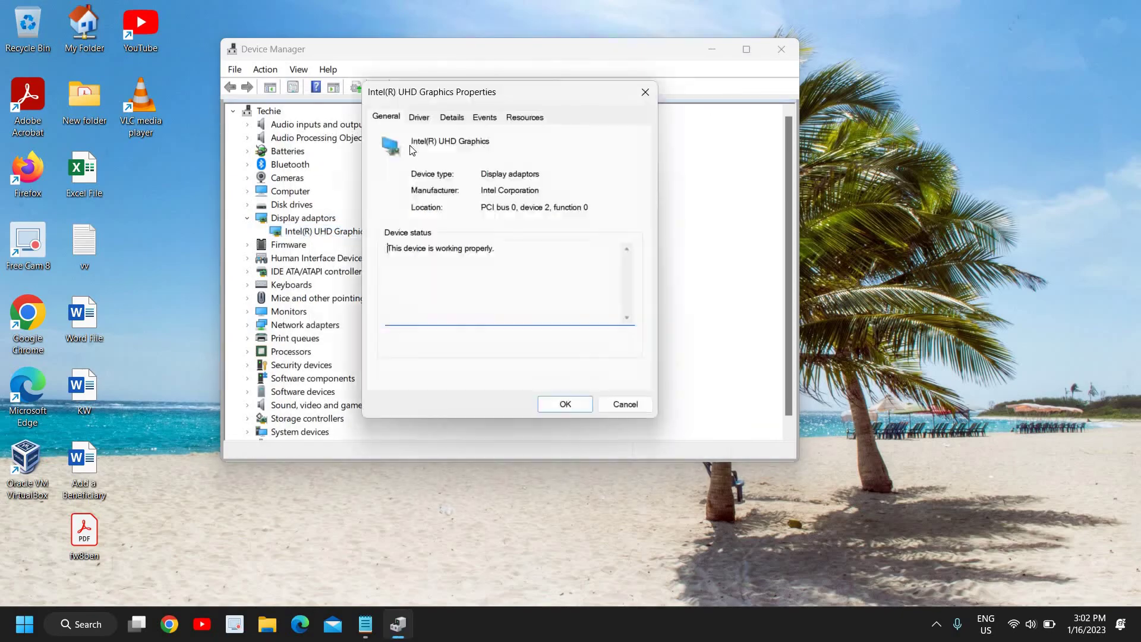
pyautogui.click(419, 116)
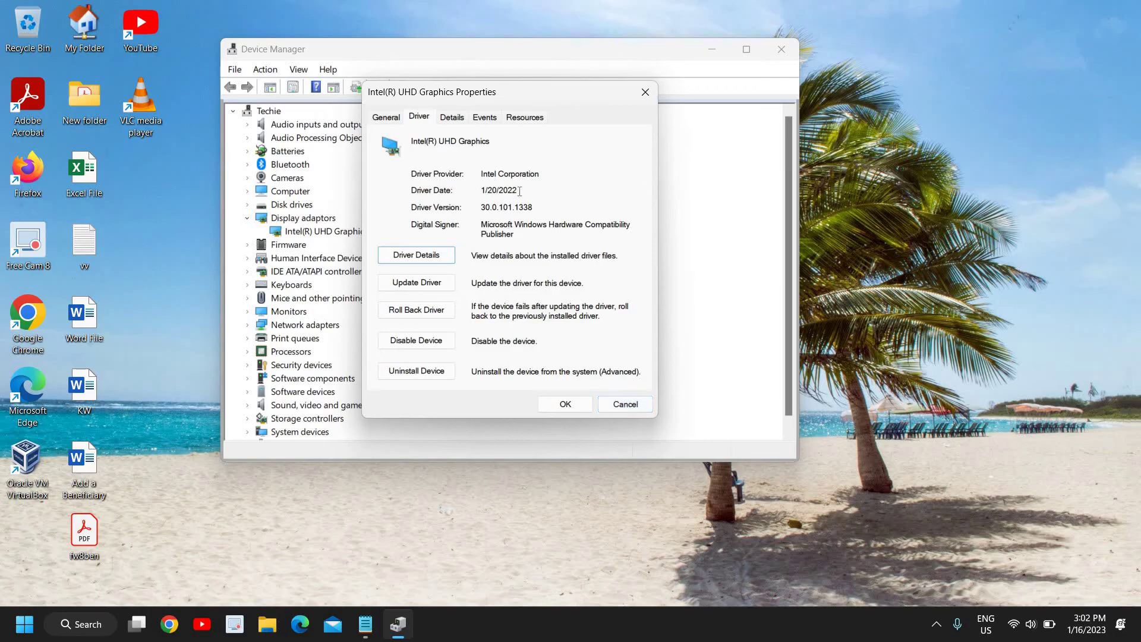
pyautogui.click(636, 407)
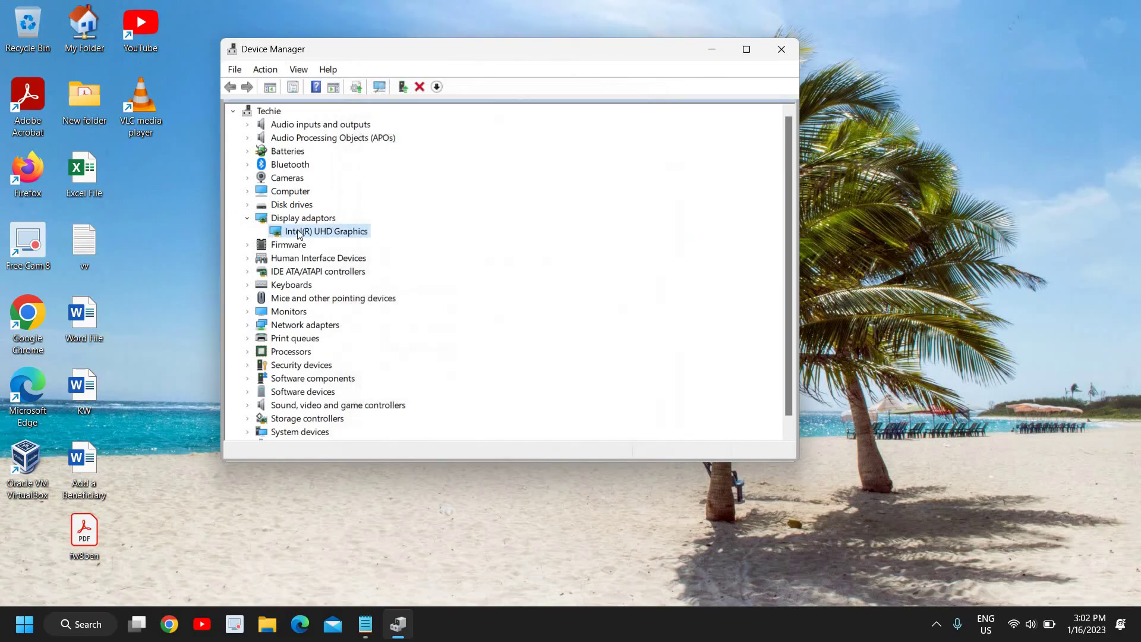
# Rerun the automatic driver search, confirming the best Intel(R) UHD Graphics drivers are already installed
pyautogui.rightClick(300, 233)
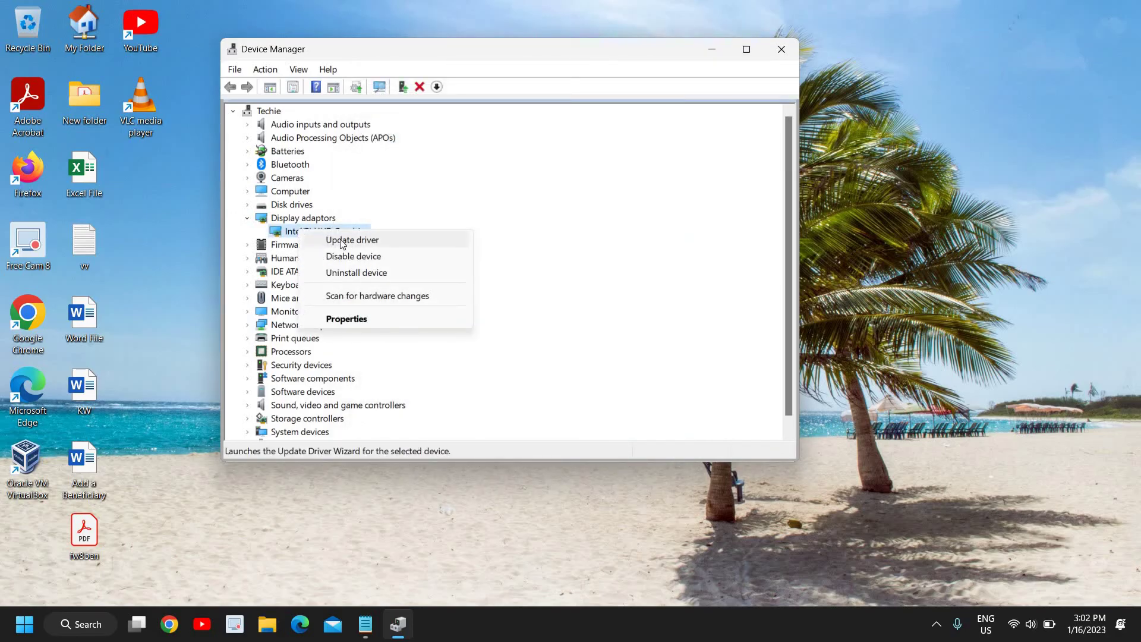
pyautogui.click(339, 239)
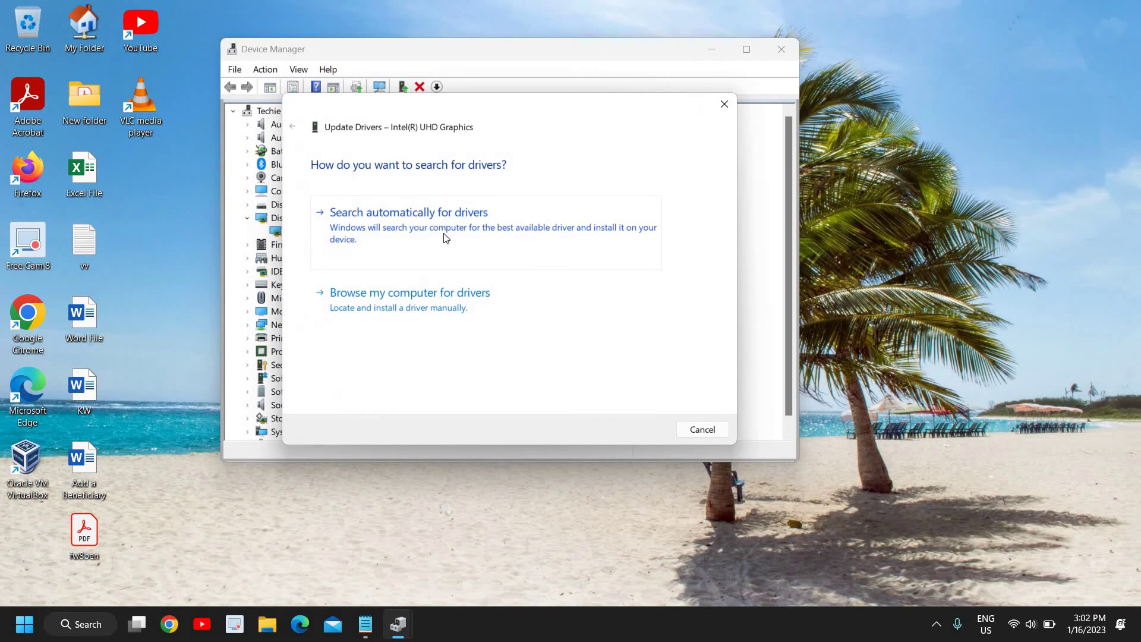
pyautogui.click(419, 250)
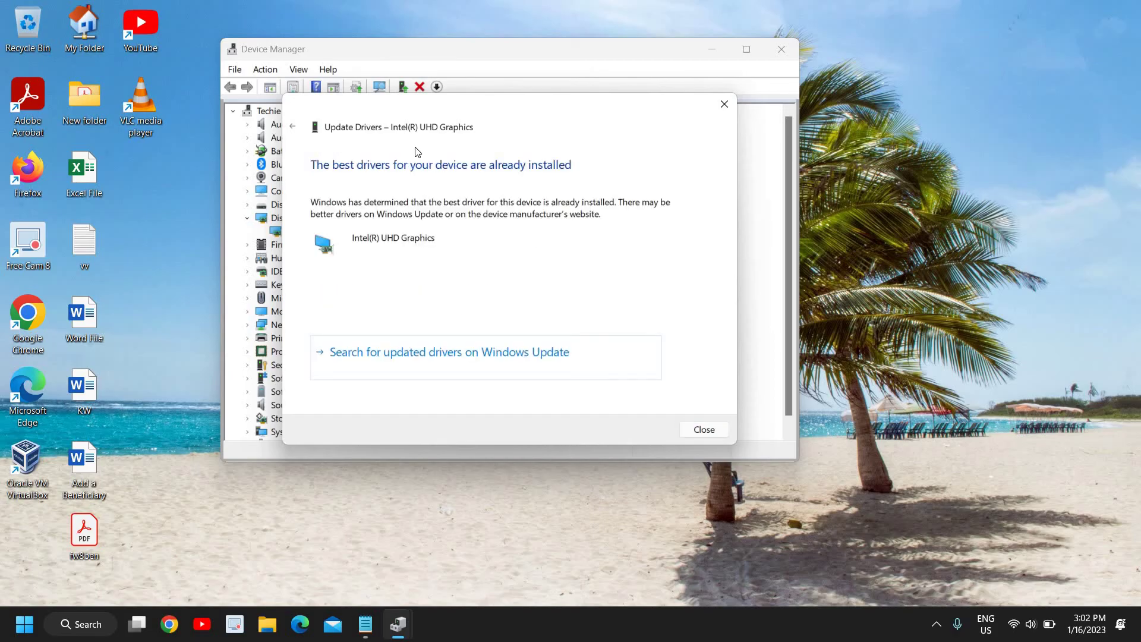
pyautogui.click(701, 430)
# Browse manually to the list of compatible Intel(R) UHD Graphics drivers
pyautogui.rightClick(321, 233)
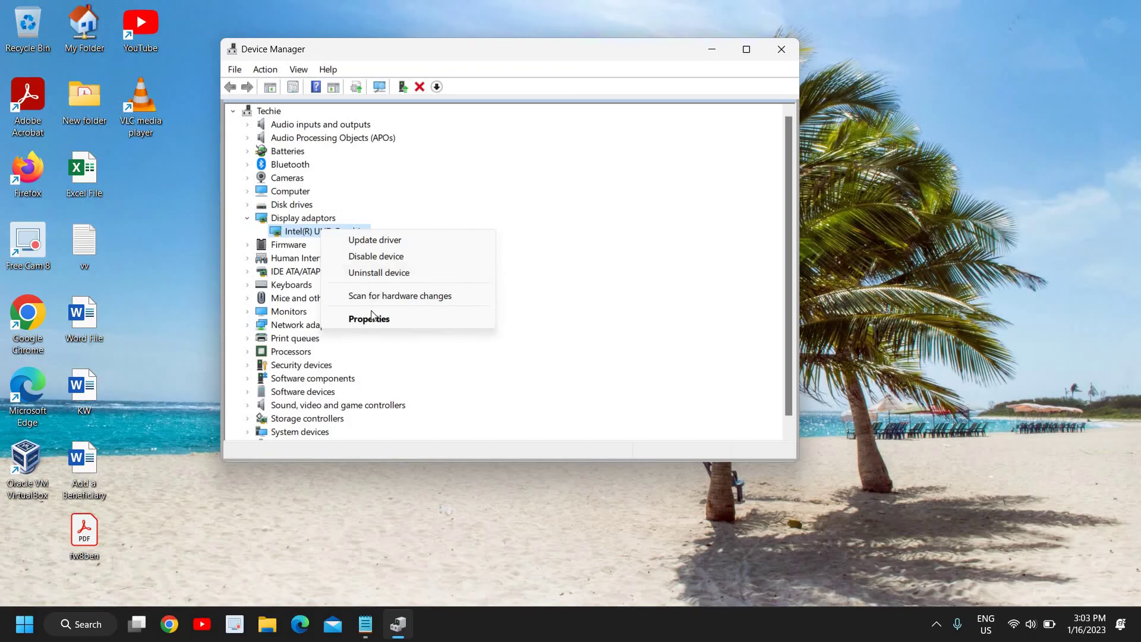
pyautogui.click(376, 240)
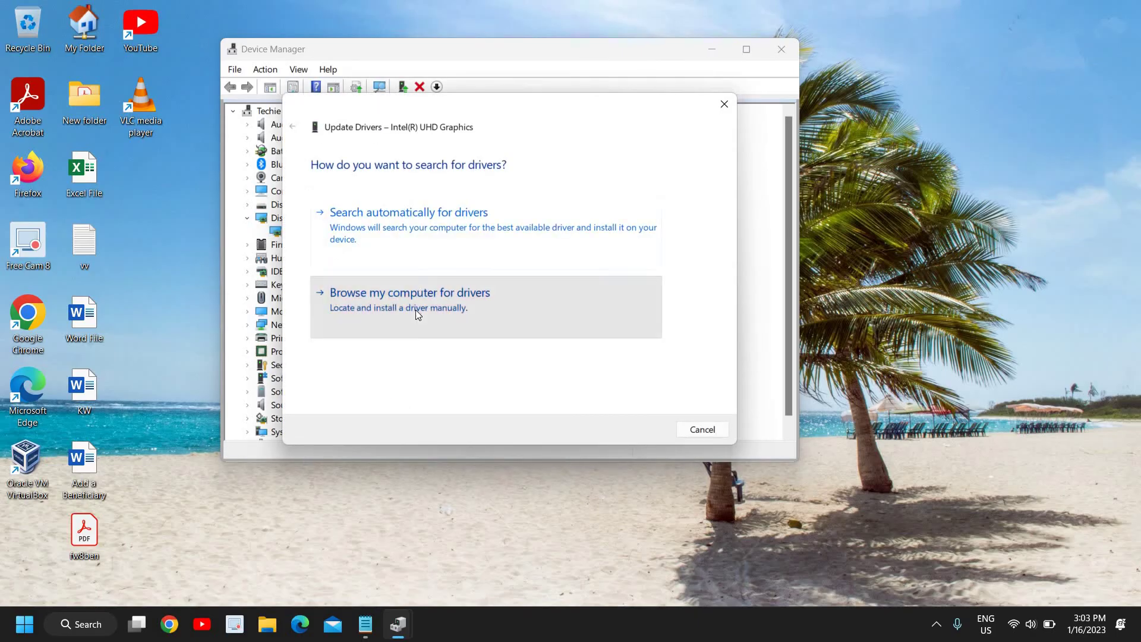
pyautogui.click(418, 313)
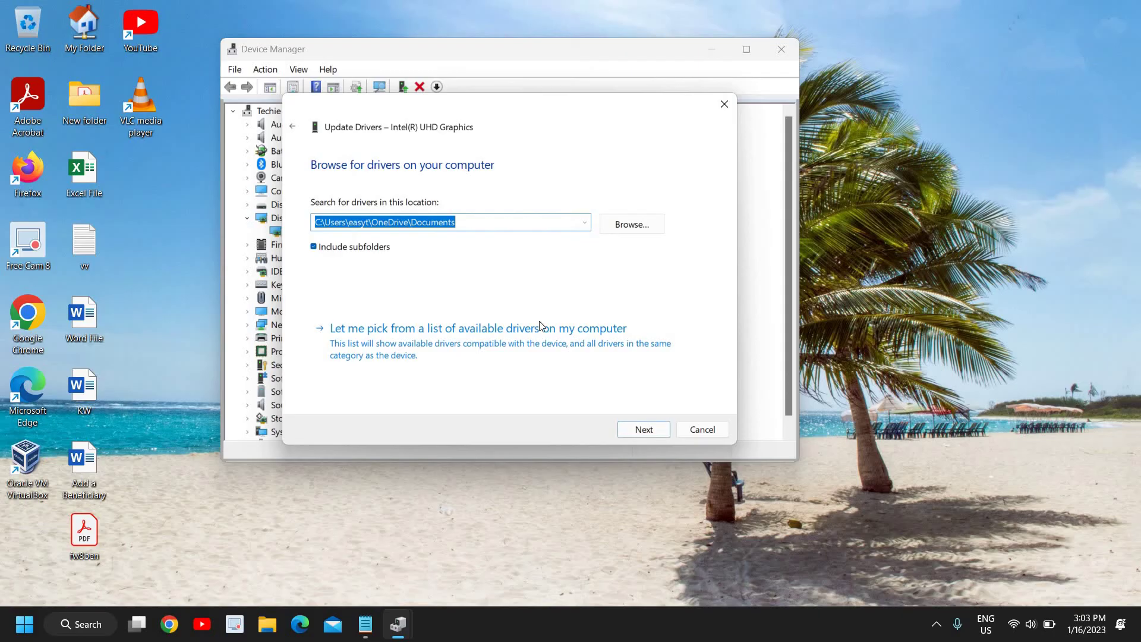
pyautogui.click(390, 347)
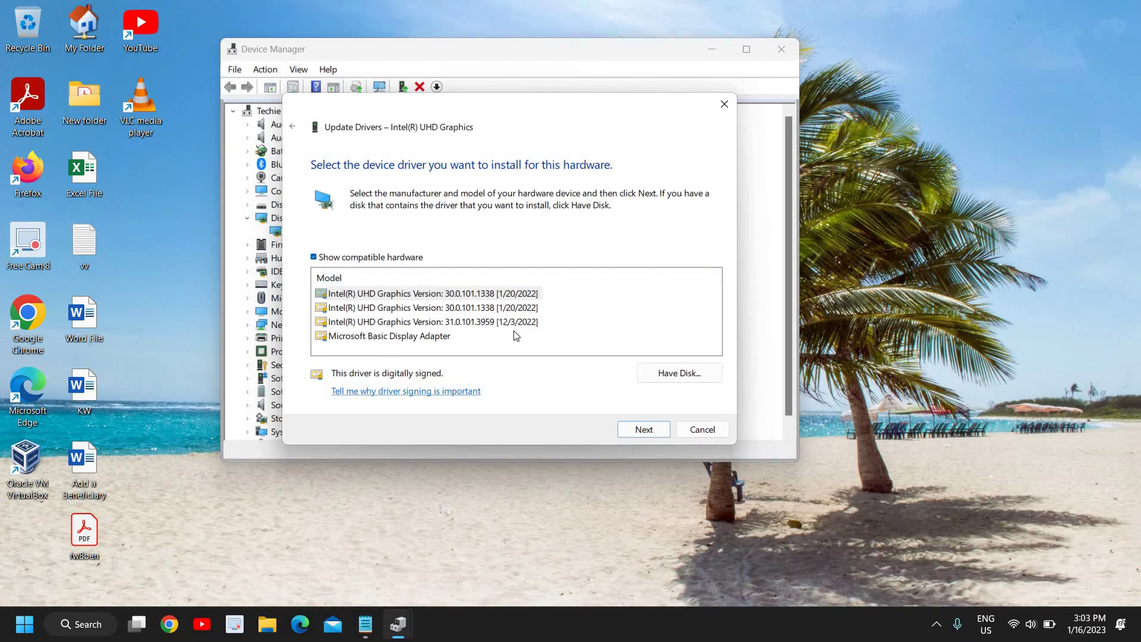
# Select the version 30.0.101.1338 driver entries, then cancel without installing any driver
pyautogui.click(365, 296)
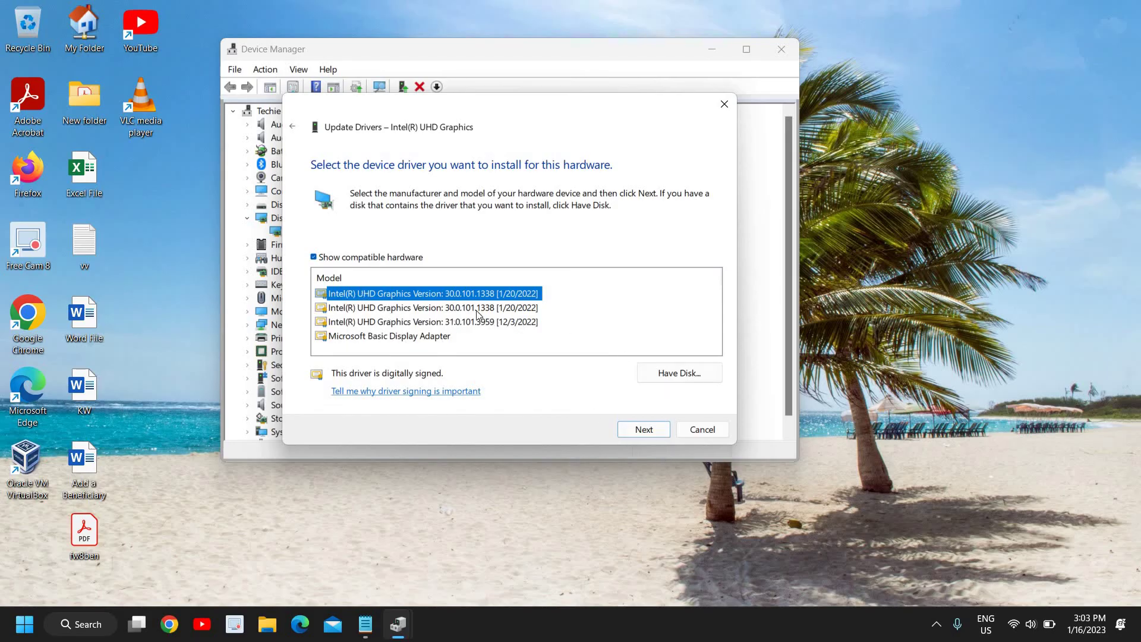
pyautogui.click(458, 308)
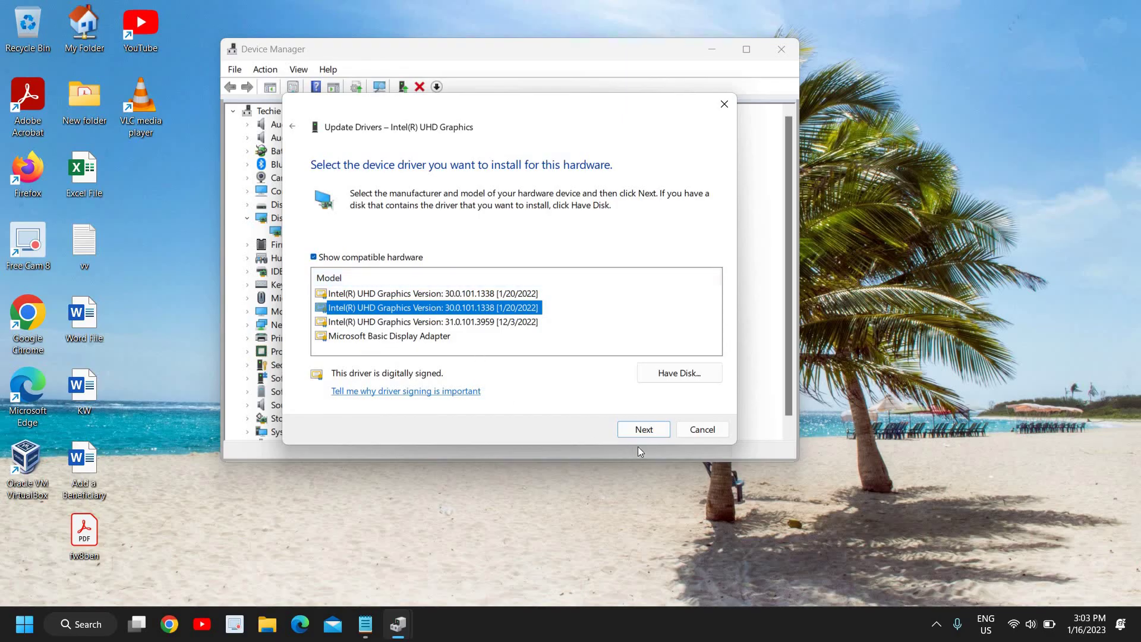
pyautogui.click(703, 429)
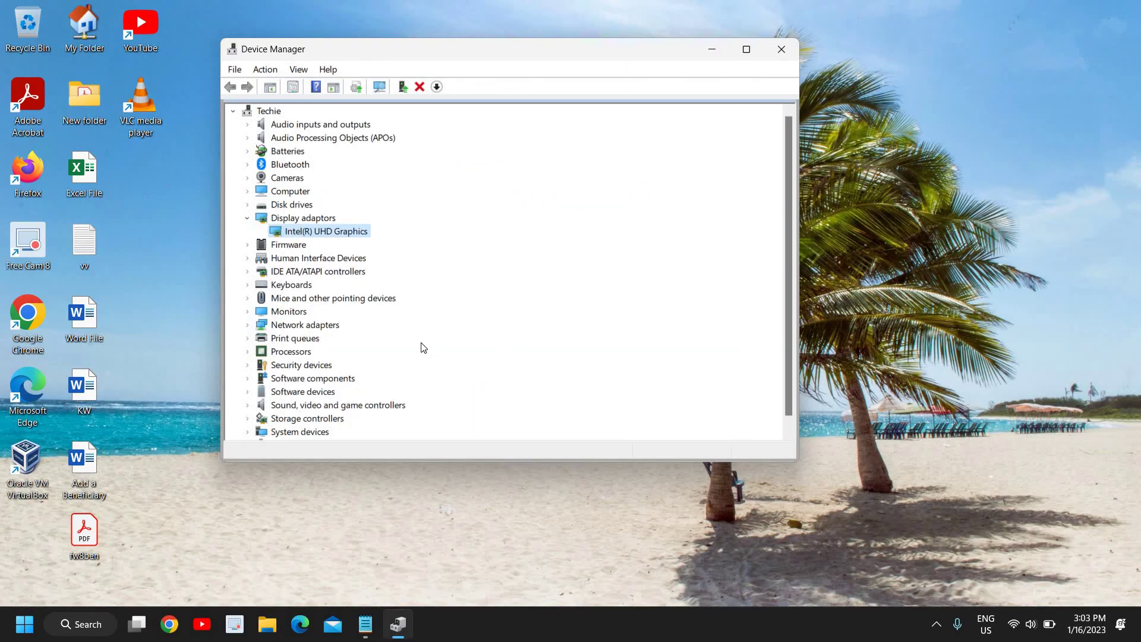
pyautogui.click(779, 50)
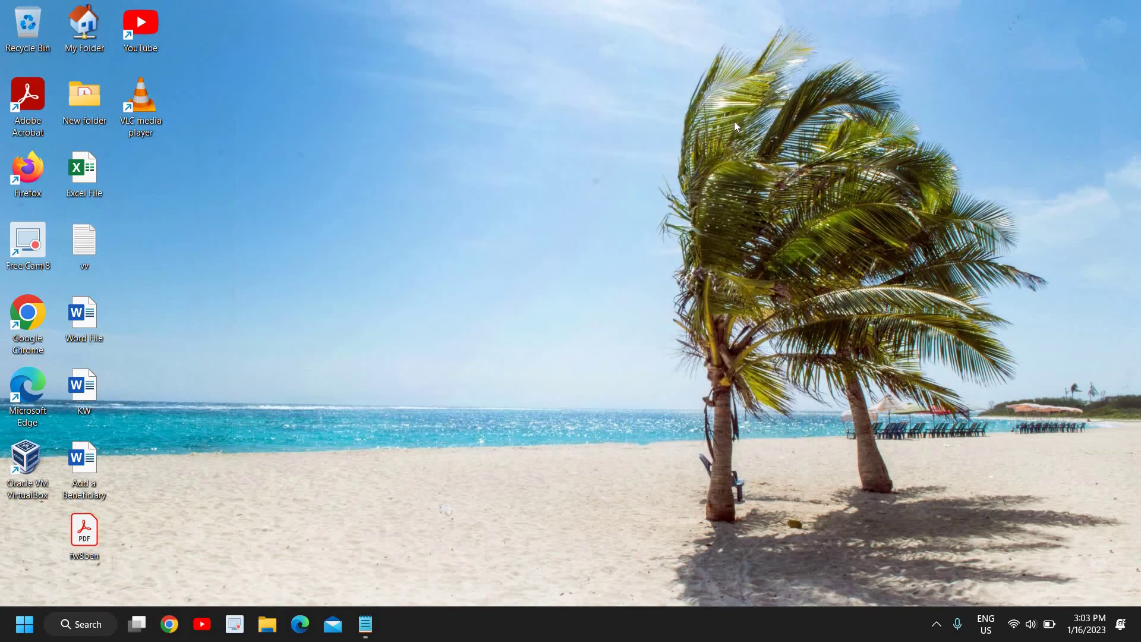